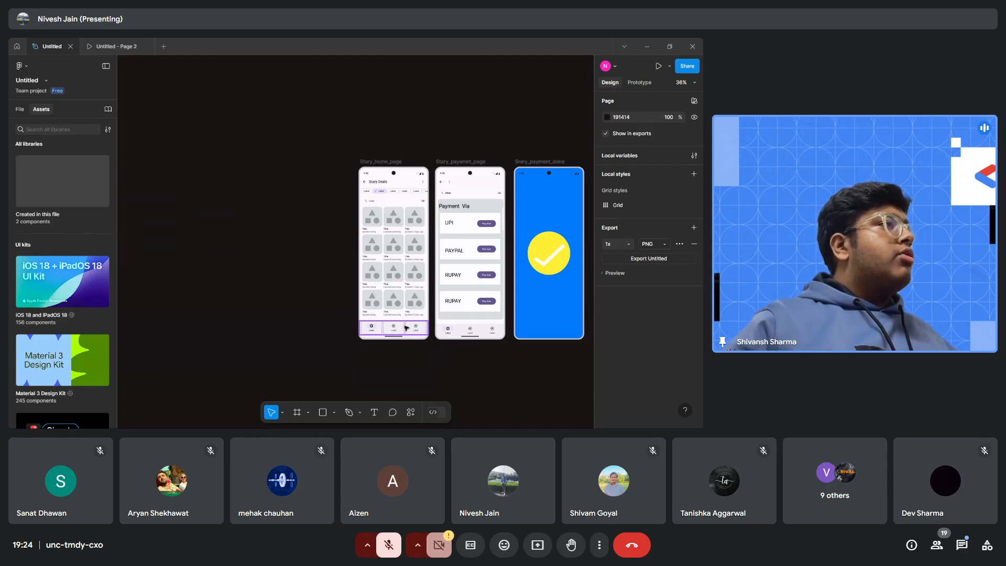
Move the Stary_home_page frame away from the payment page, to about X -562, Y -528.
{"action": "scroll", "coordinate": [406, 328], "scroll_direction": "up", "scroll_amount": 3}
{"action": "scroll", "coordinate": [406, 328], "scroll_direction": "up", "scroll_amount": 2}
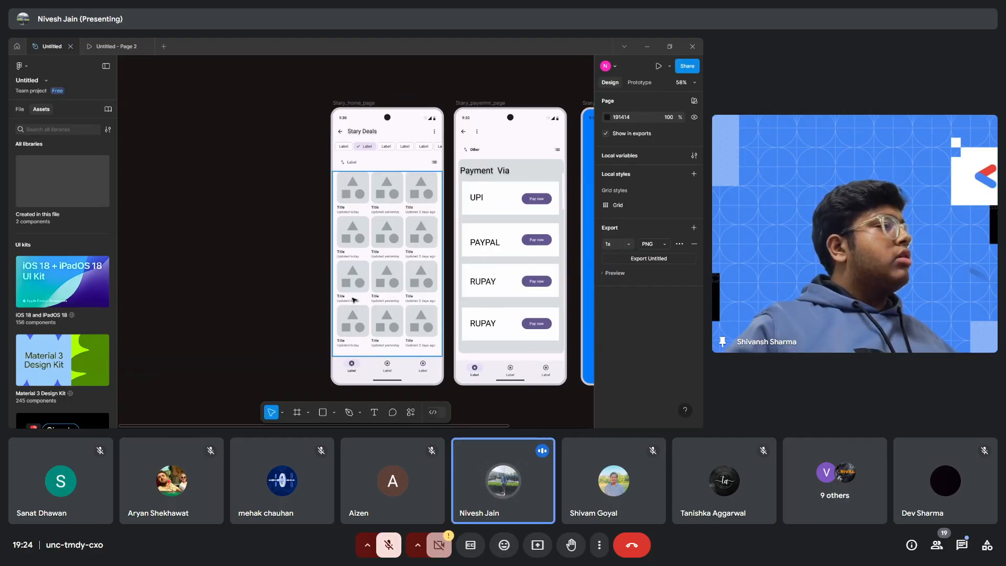
{"action": "left_click", "coordinate": [331, 119]}
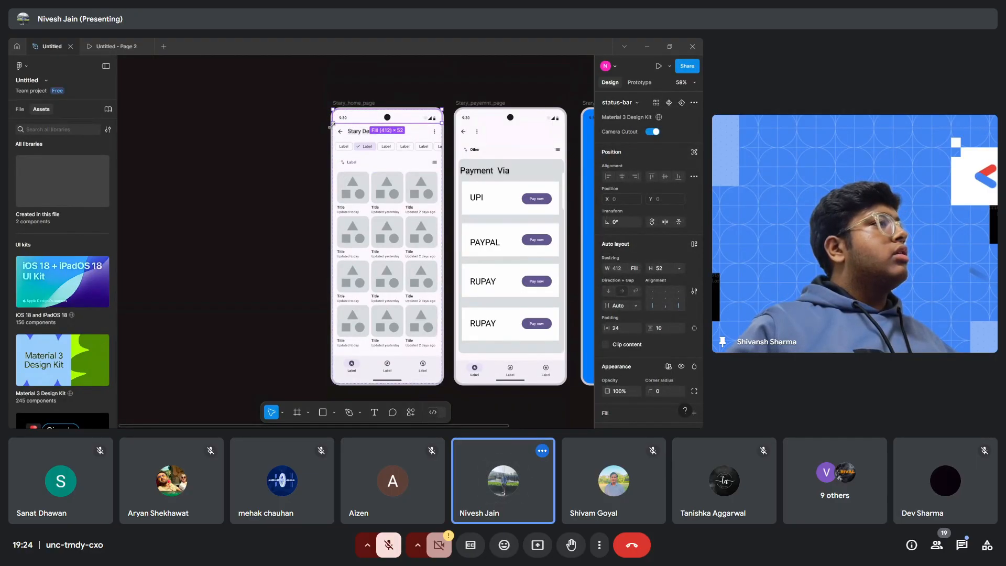
{"action": "left_click", "coordinate": [320, 234]}
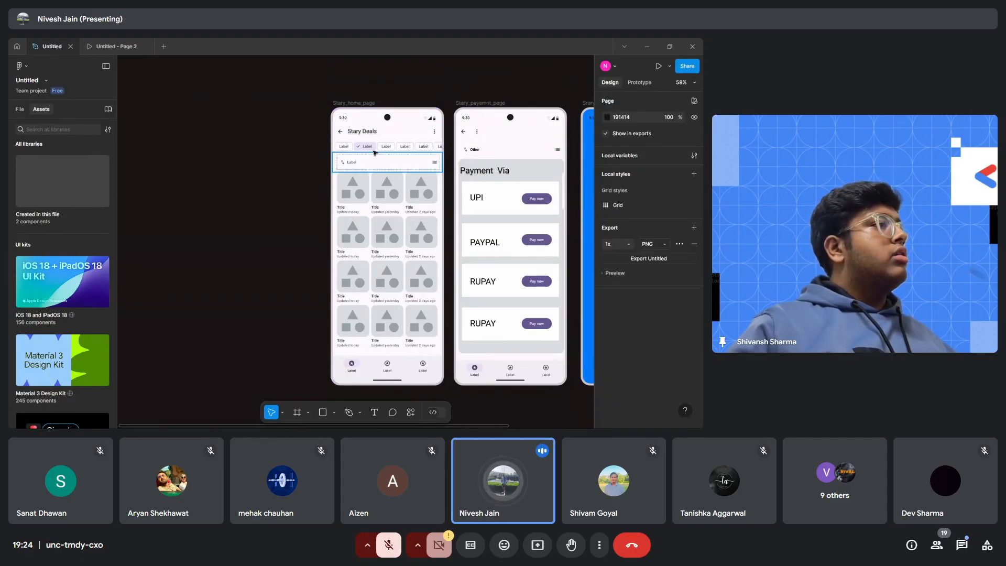
{"action": "left_click", "coordinate": [335, 118]}
{"action": "left_click_drag", "start_coordinate": [347, 104], "coordinate": [253, 102]}
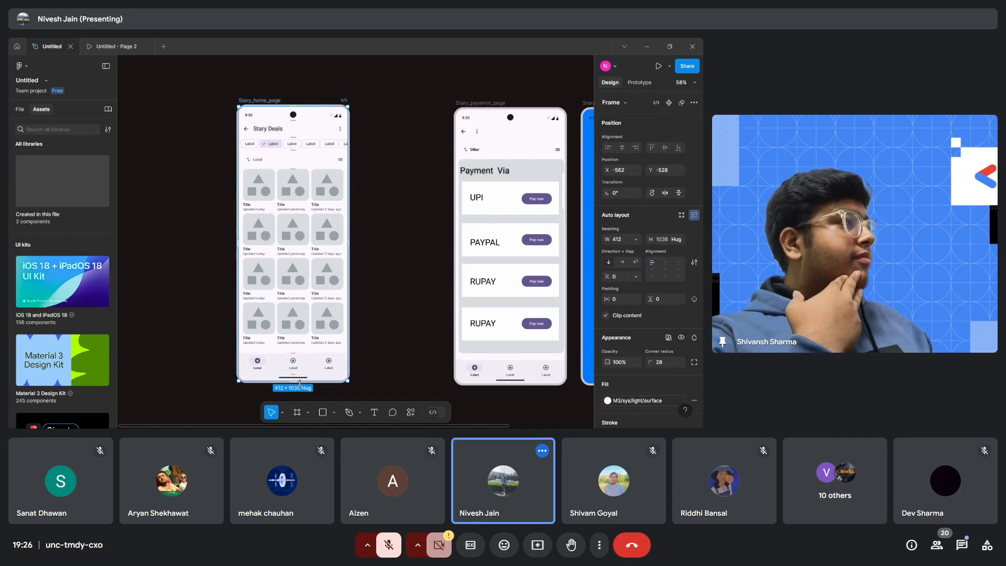
Lengthen the Stary_home_page frame downward to a height of about 1405.
{"action": "left_click_drag", "start_coordinate": [299, 383], "coordinate": [296, 425]}
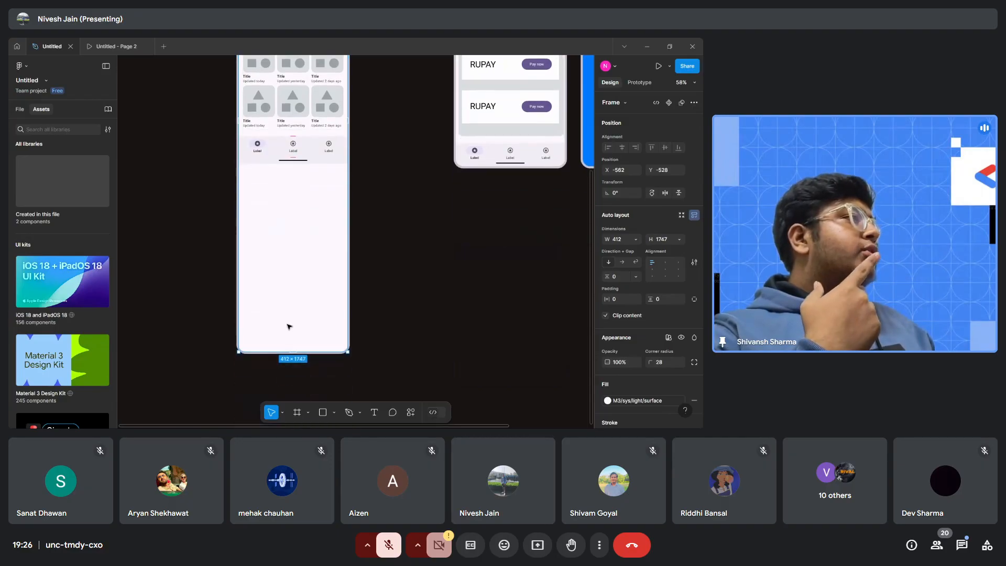
{"action": "scroll", "coordinate": [289, 327], "scroll_direction": "up", "scroll_amount": 1}
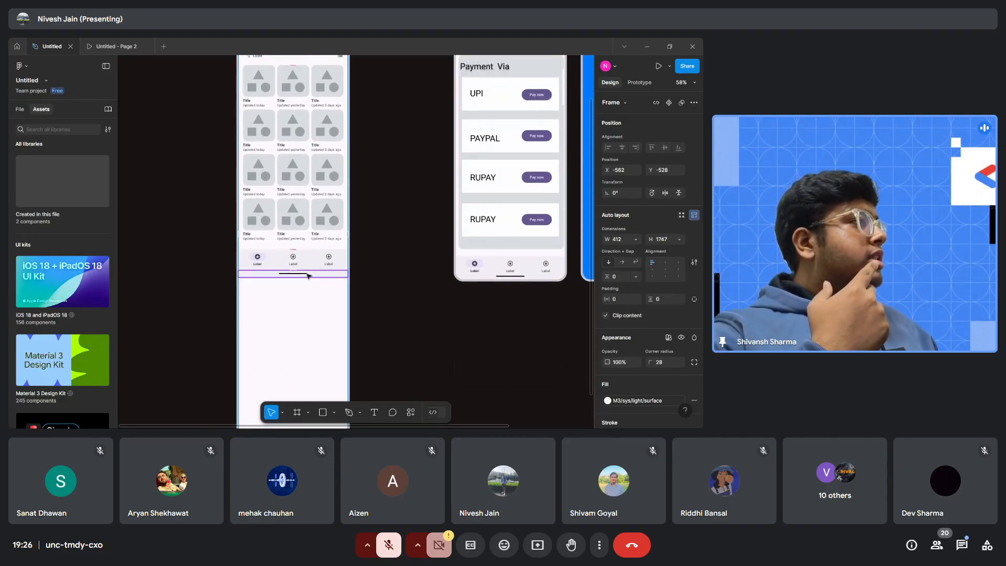
{"action": "scroll", "coordinate": [302, 272], "scroll_direction": "down", "scroll_amount": 5}
{"action": "left_click_drag", "start_coordinate": [302, 282], "coordinate": [313, 190]}
{"action": "scroll", "coordinate": [313, 191], "scroll_direction": "up", "scroll_amount": 4}
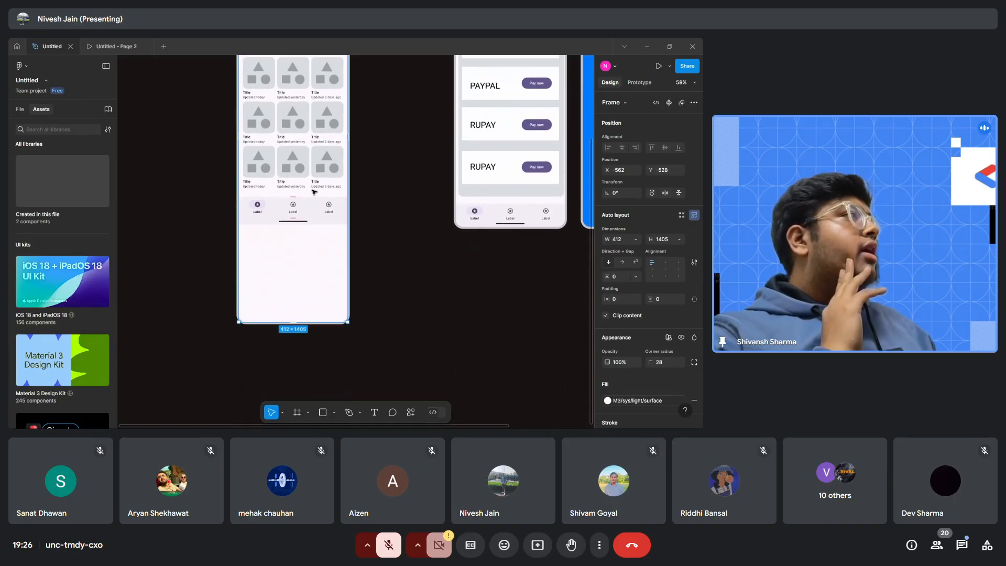
Make the navigation handle strip ignore auto layout and align it to the bottom edge of the home page frame.
{"action": "left_click", "coordinate": [316, 226]}
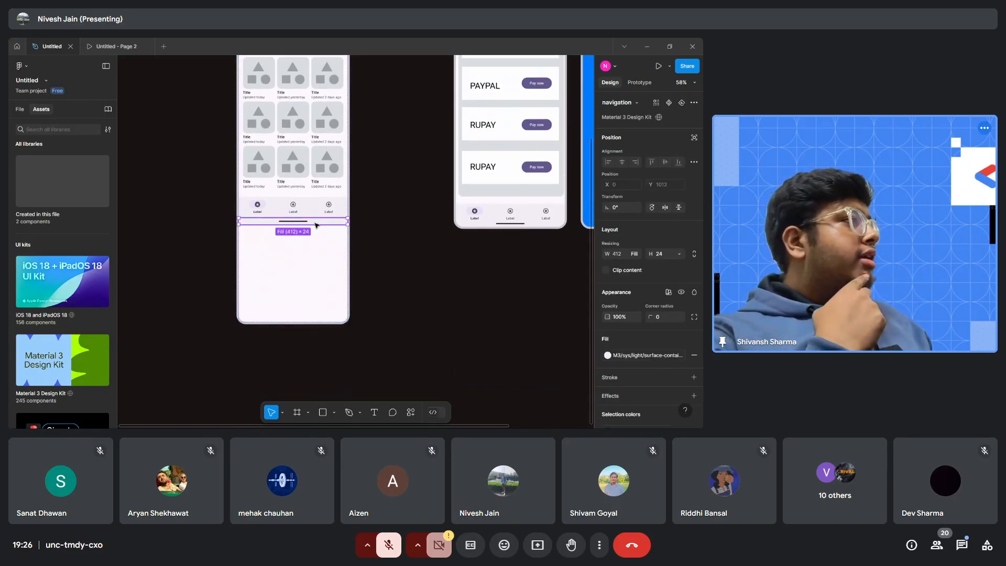
{"action": "scroll", "coordinate": [316, 225], "scroll_direction": "up", "scroll_amount": 2}
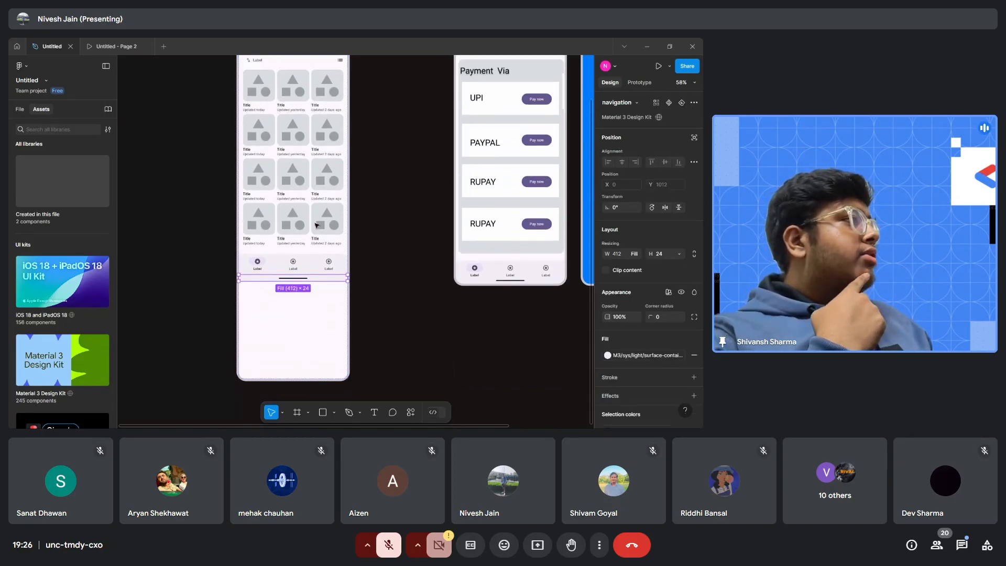
{"action": "left_click", "coordinate": [695, 139]}
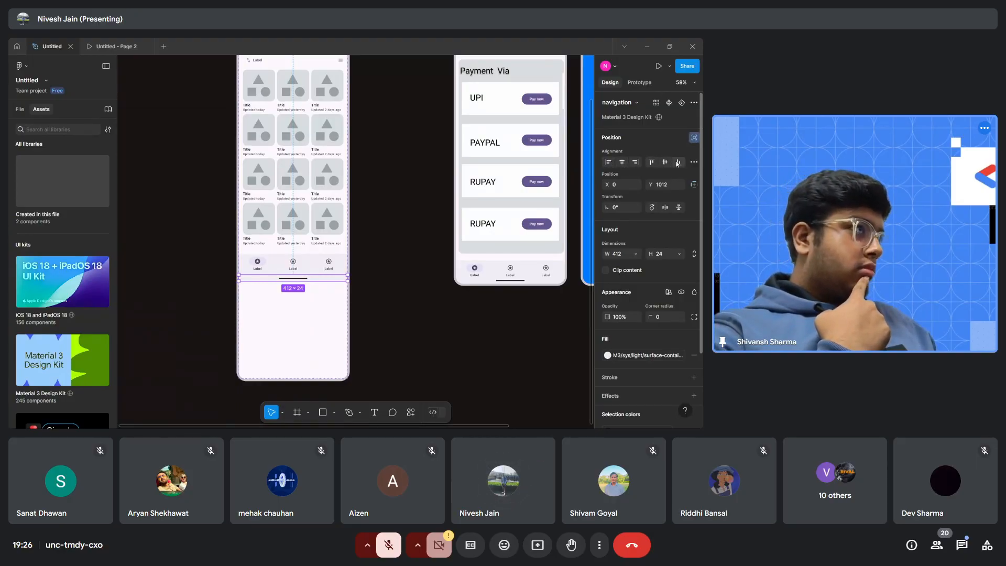
{"action": "left_click", "coordinate": [652, 163]}
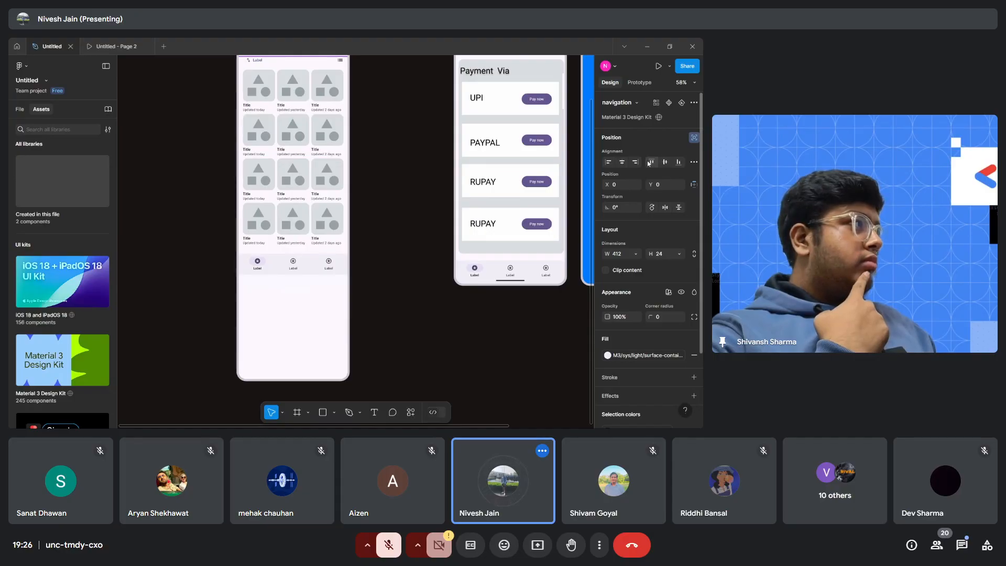
{"action": "left_click", "coordinate": [677, 163]}
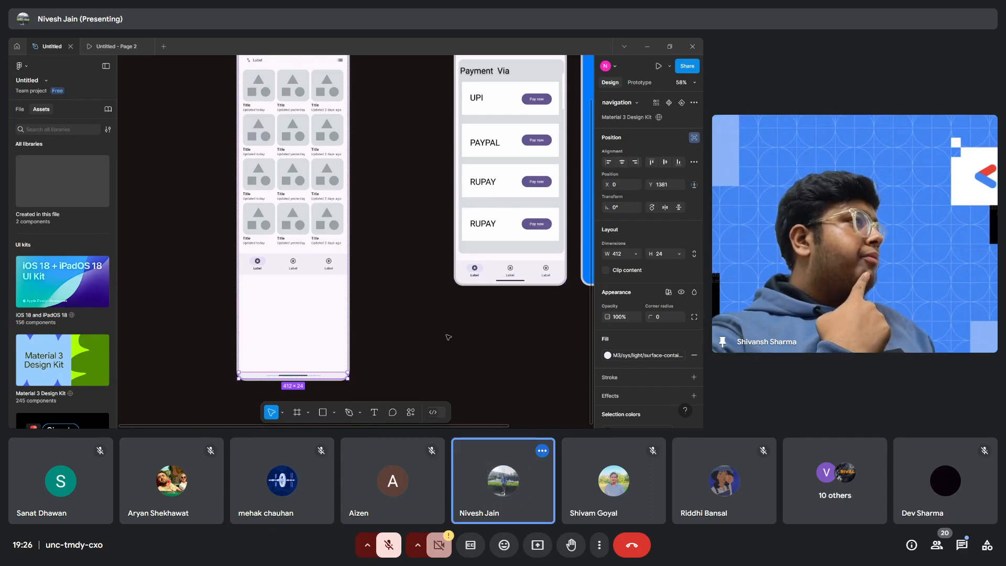
Make the three-segment navigation bar ignore auto layout and align it to the bottom edge of the home page frame.
{"action": "left_click", "coordinate": [326, 263]}
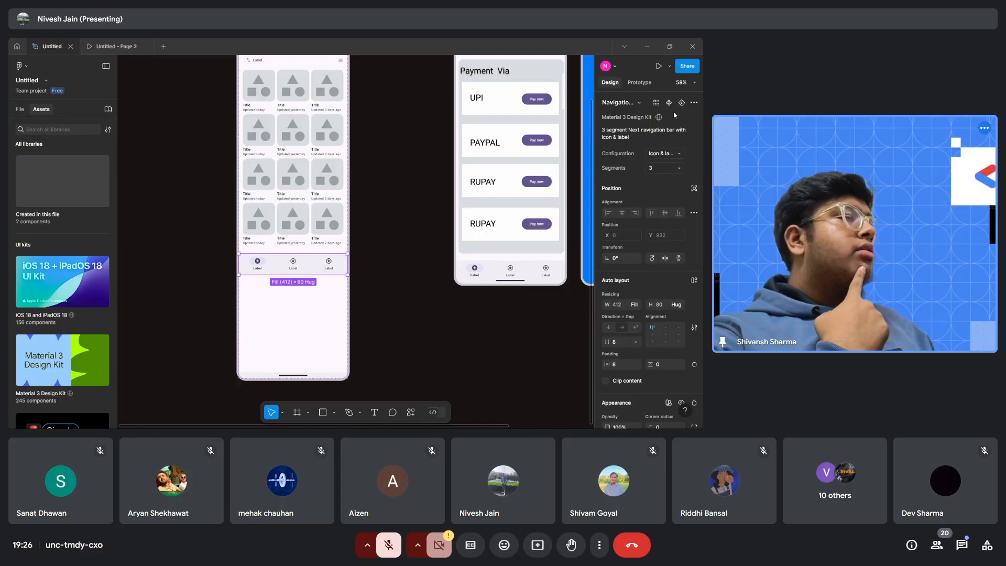
{"action": "left_click", "coordinate": [693, 188]}
{"action": "left_click", "coordinate": [636, 213]}
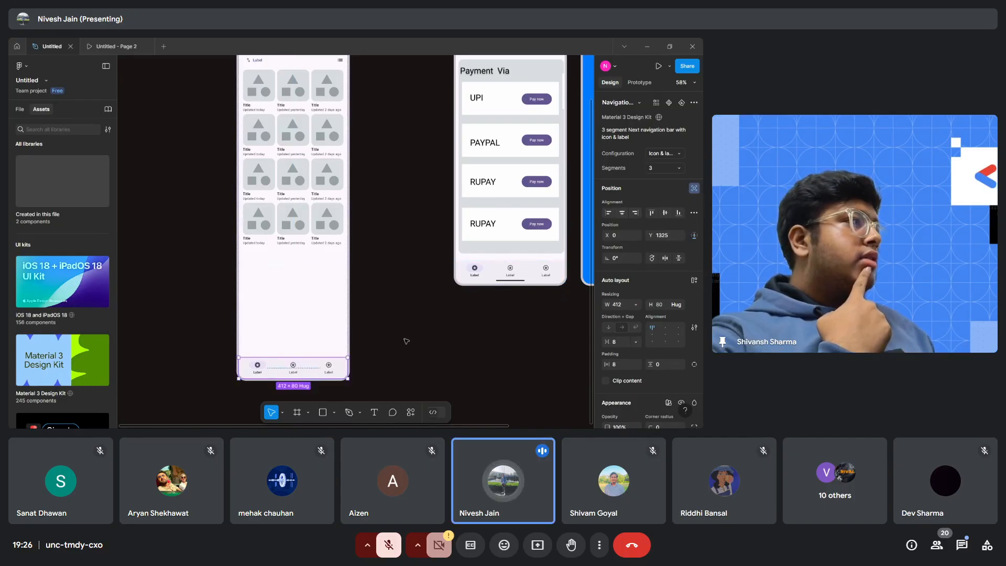
{"action": "scroll", "coordinate": [406, 341], "scroll_direction": "down", "scroll_amount": 1}
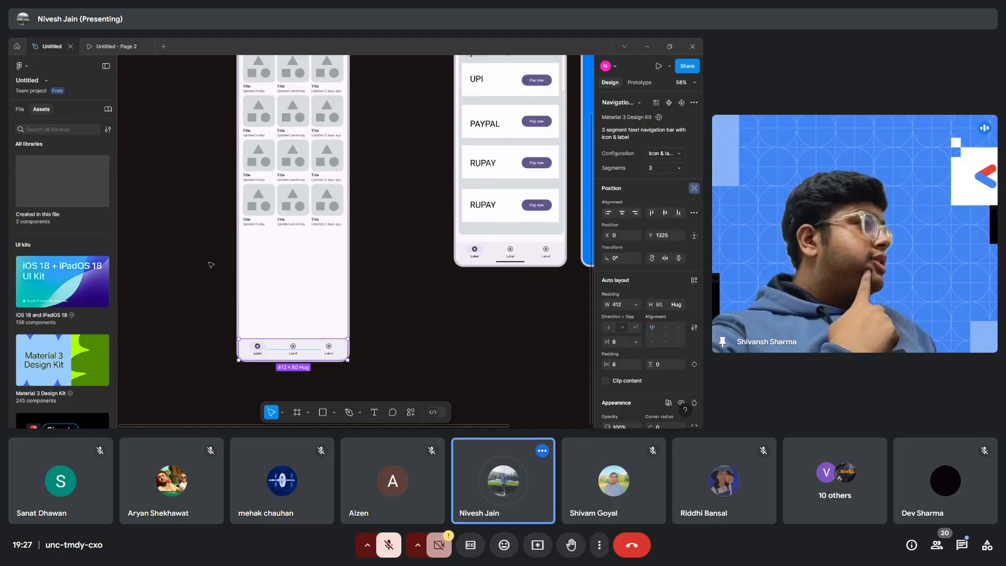
Duplicate the product grid inside the home page frame so the copy fills the space beneath the original.
{"action": "scroll", "coordinate": [210, 265], "scroll_direction": "up", "scroll_amount": 2}
{"action": "scroll", "coordinate": [211, 264], "scroll_direction": "up", "scroll_amount": 1}
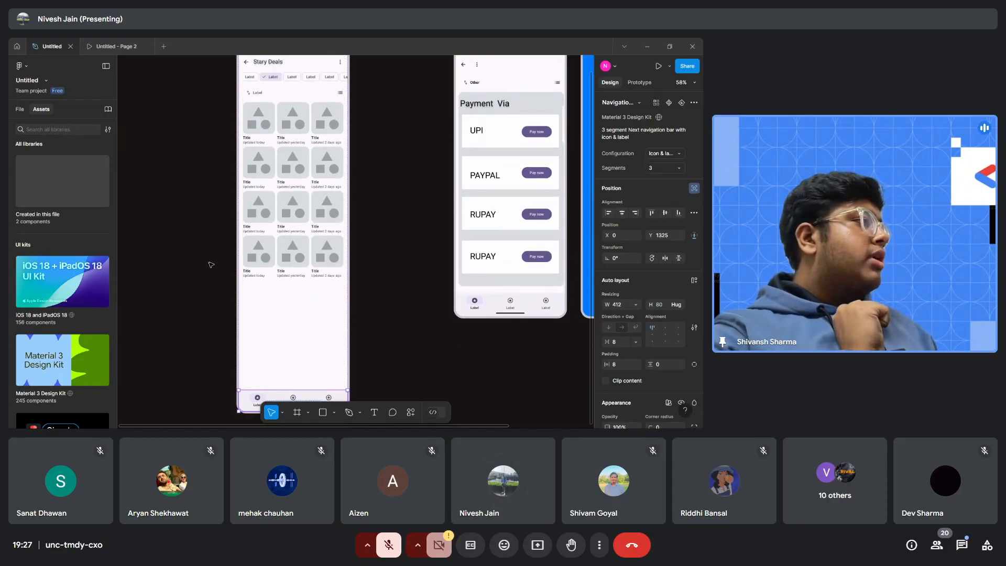
{"action": "scroll", "coordinate": [357, 287], "scroll_direction": "up", "scroll_amount": 4}
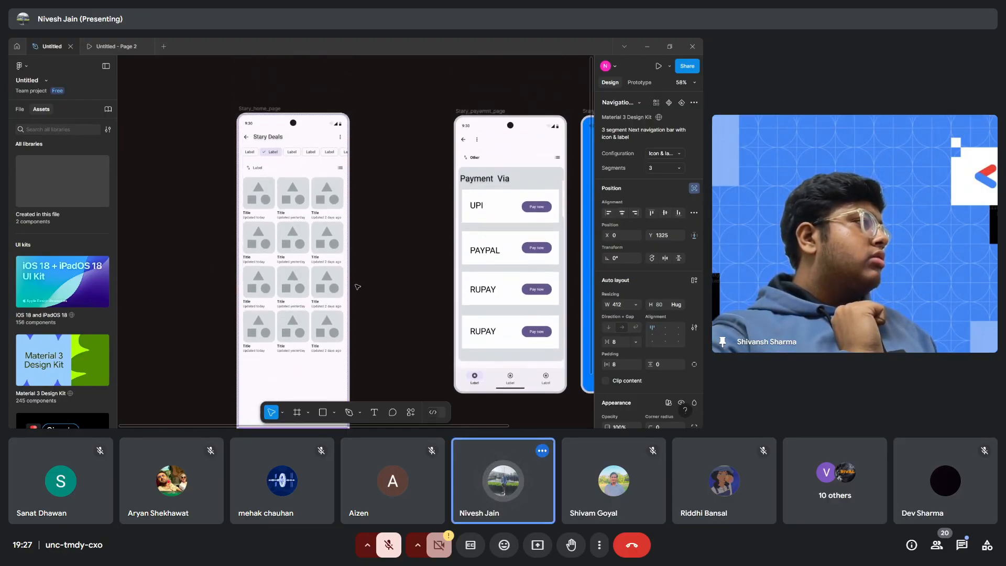
{"action": "scroll", "coordinate": [357, 286], "scroll_direction": "down", "scroll_amount": 3}
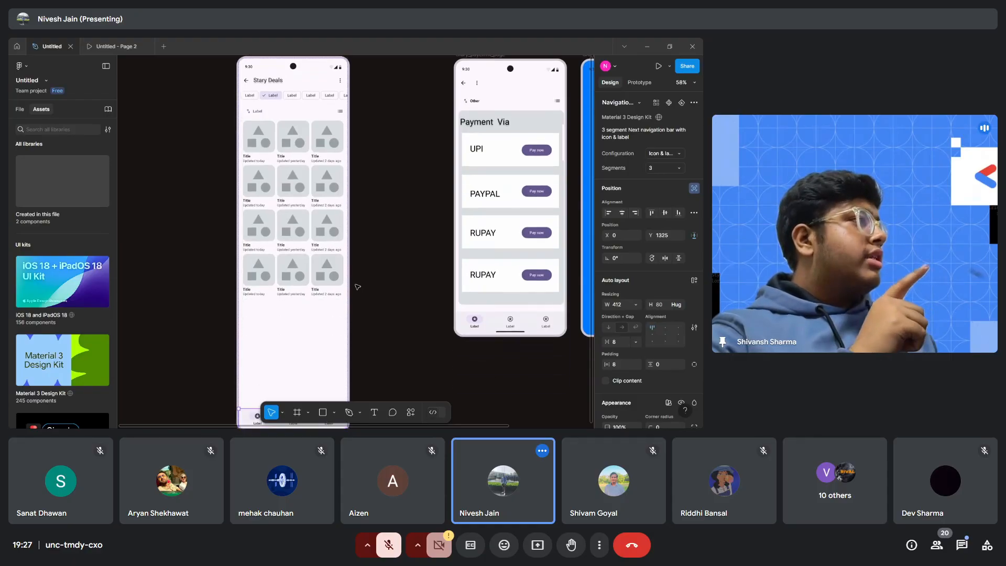
{"action": "left_click", "coordinate": [334, 260]}
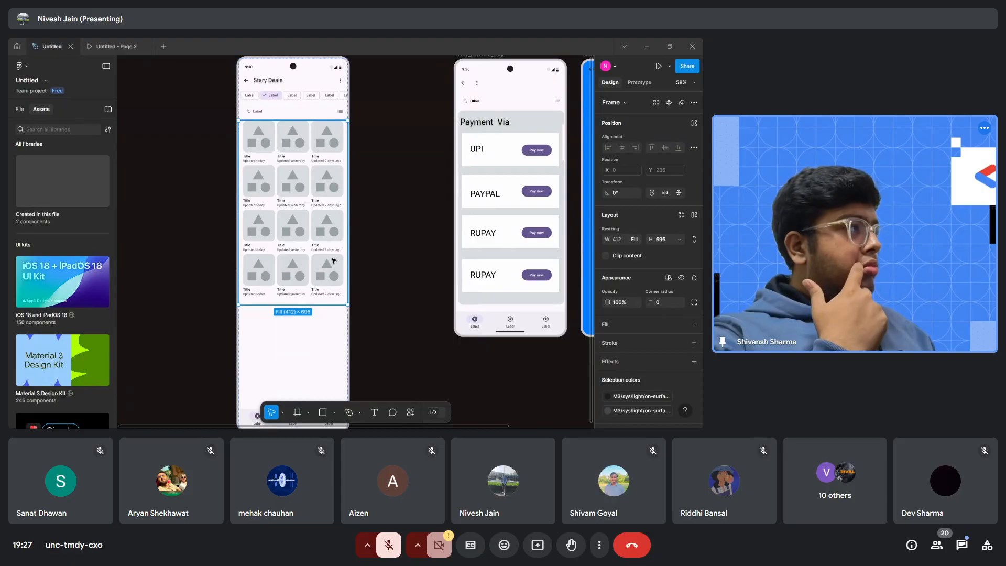
{"action": "key", "text": "ctrl+d"}
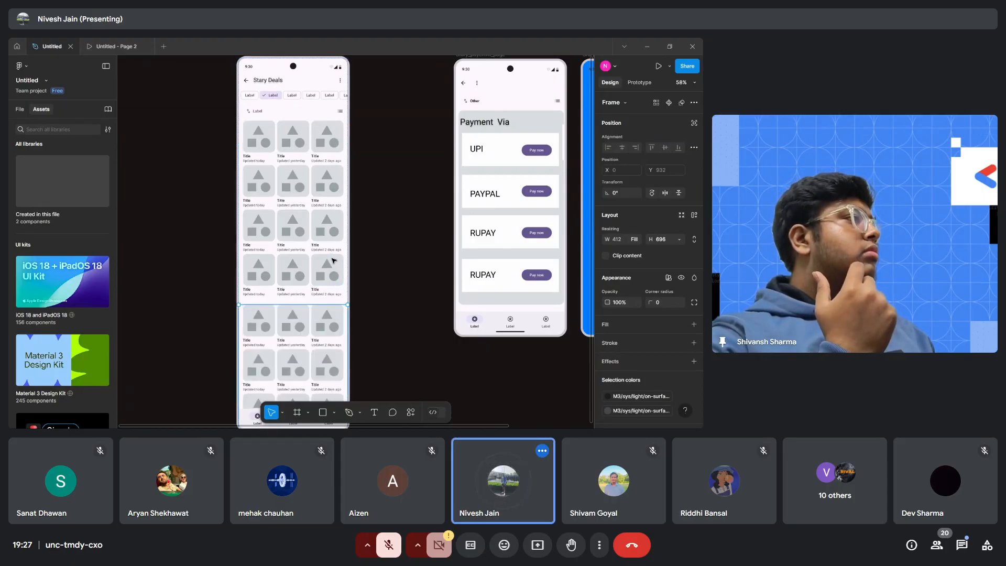
{"action": "scroll", "coordinate": [321, 345], "scroll_direction": "down", "scroll_amount": 4}
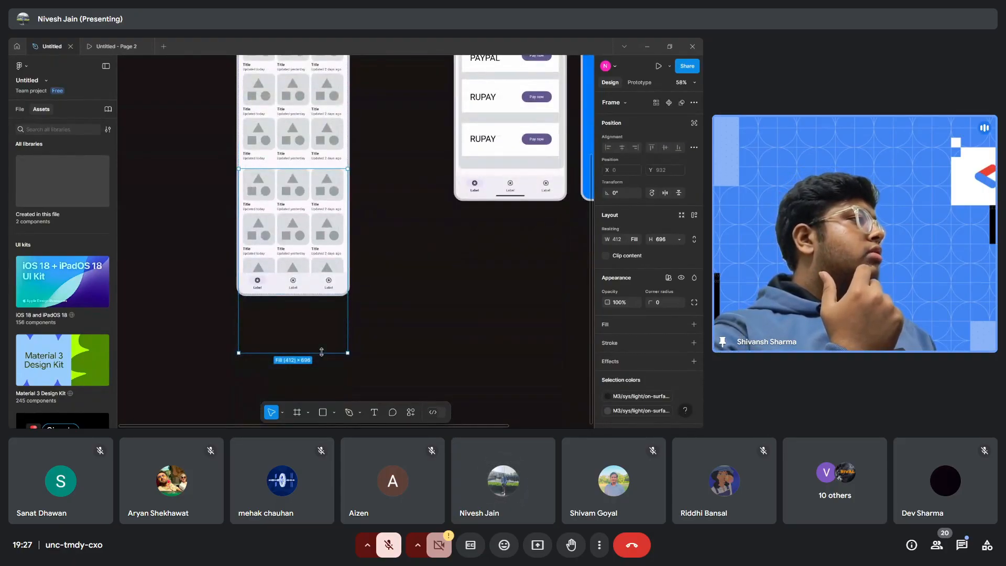
{"action": "scroll", "coordinate": [322, 352], "scroll_direction": "up", "scroll_amount": 2}
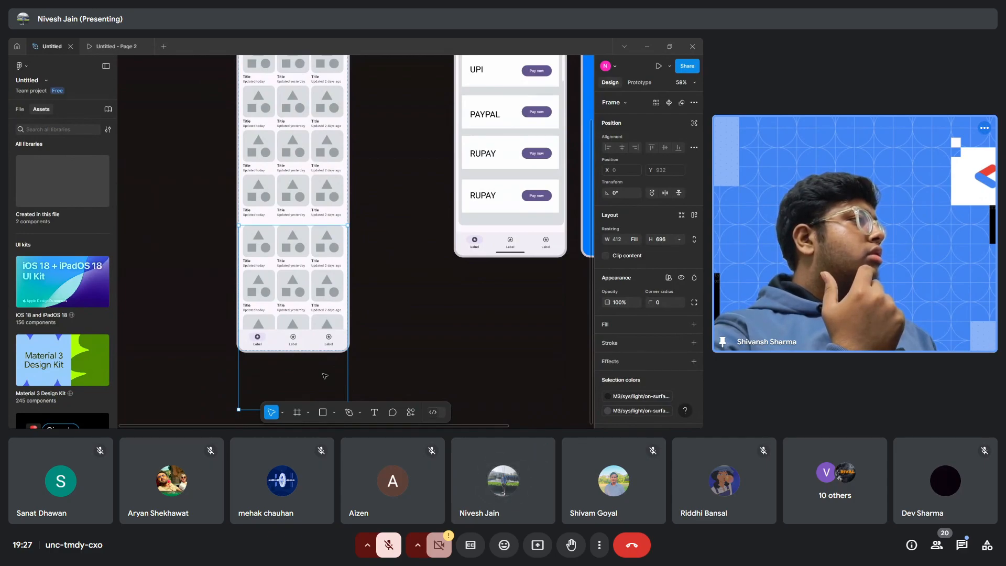
{"action": "left_click_drag", "start_coordinate": [325, 375], "coordinate": [325, 364]}
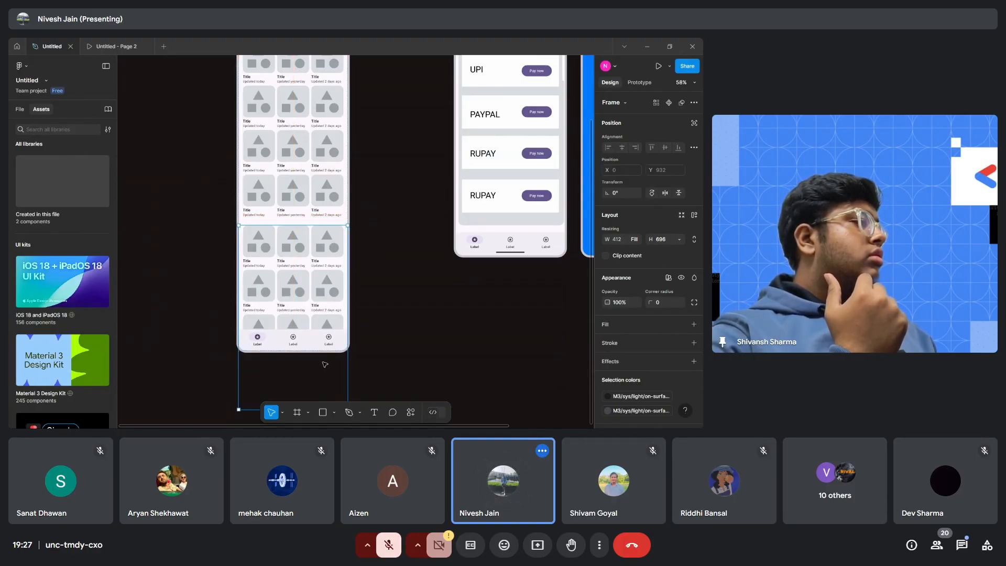
Resize the duplicated product grid to about 423 × 628.
{"action": "scroll", "coordinate": [344, 235], "scroll_direction": "up", "scroll_amount": 5}
{"action": "scroll", "coordinate": [344, 235], "scroll_direction": "down", "scroll_amount": 6}
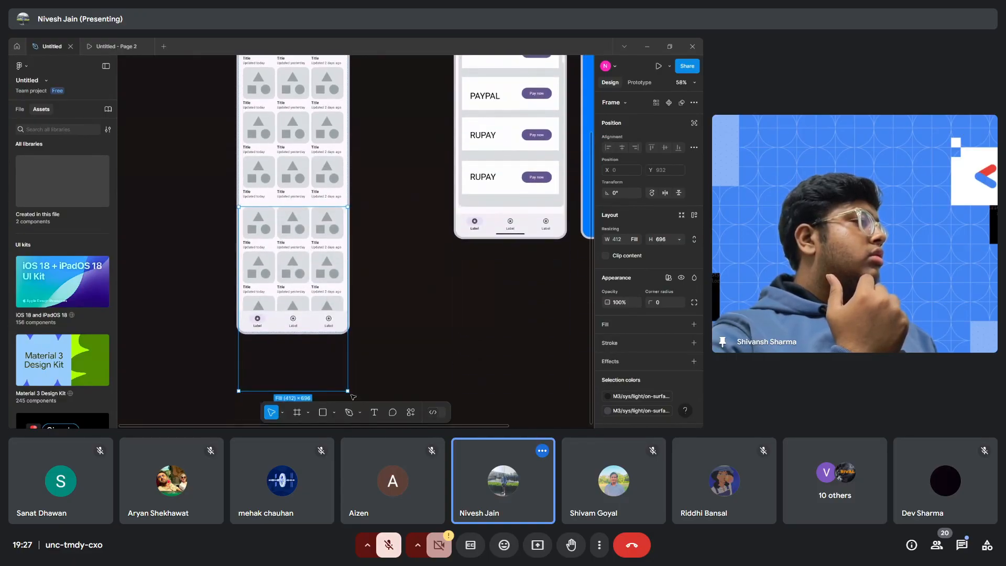
{"action": "left_click_drag", "start_coordinate": [348, 388], "coordinate": [351, 370]}
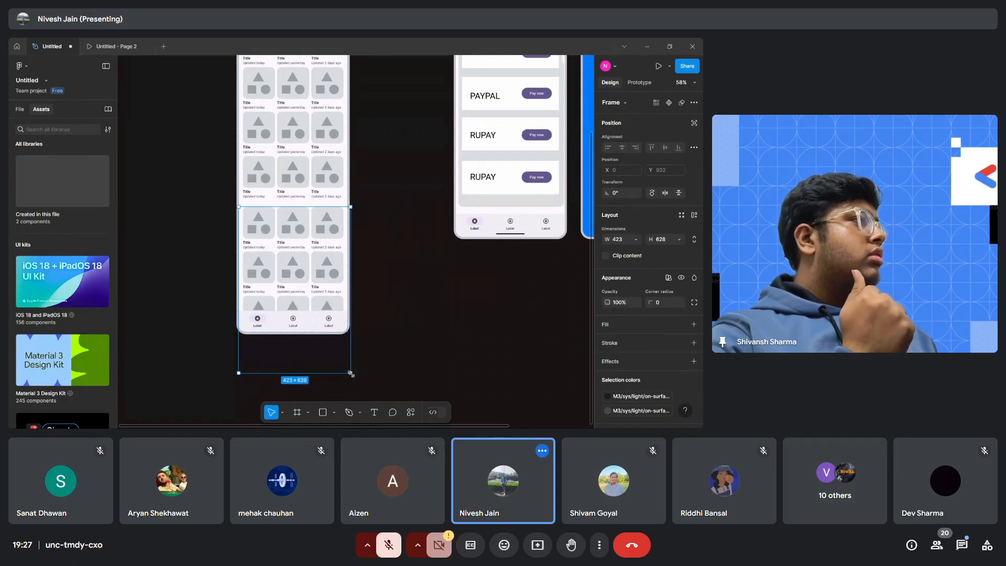
Select the original and duplicated product grids together in the home page frame.
{"action": "scroll", "coordinate": [362, 329], "scroll_direction": "up", "scroll_amount": 3}
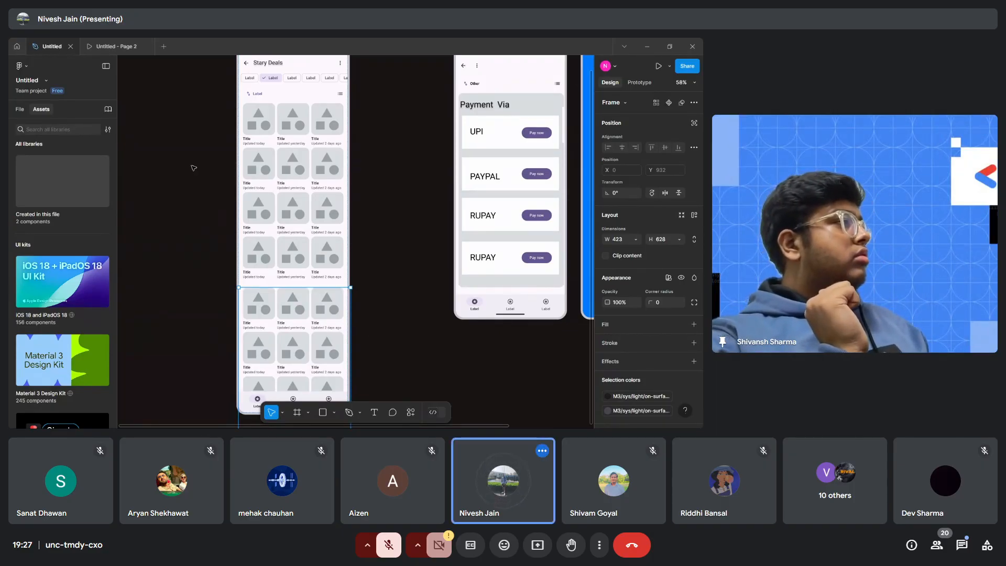
{"action": "left_click", "coordinate": [253, 246], "text": "shift"}
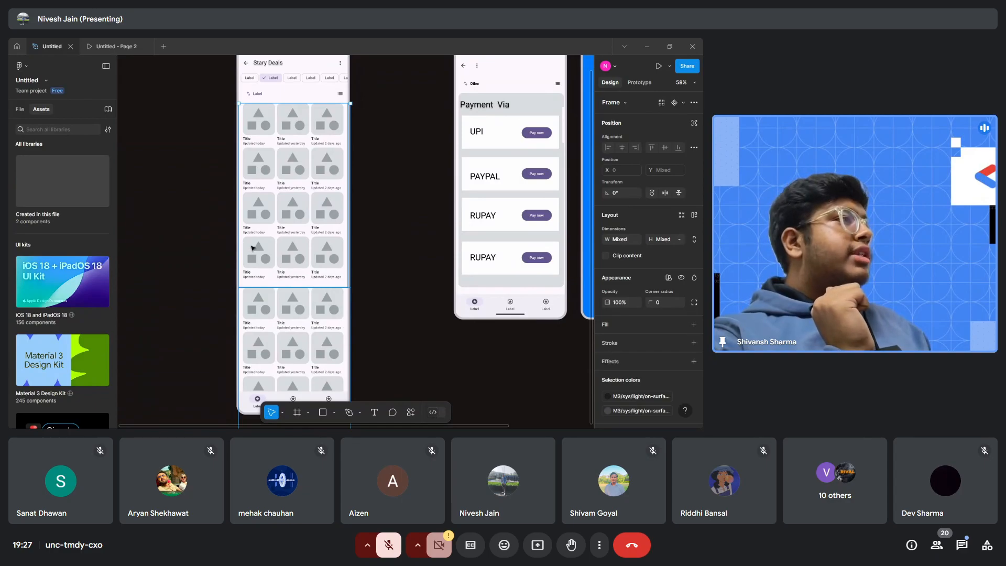
{"action": "left_click", "coordinate": [310, 355]}
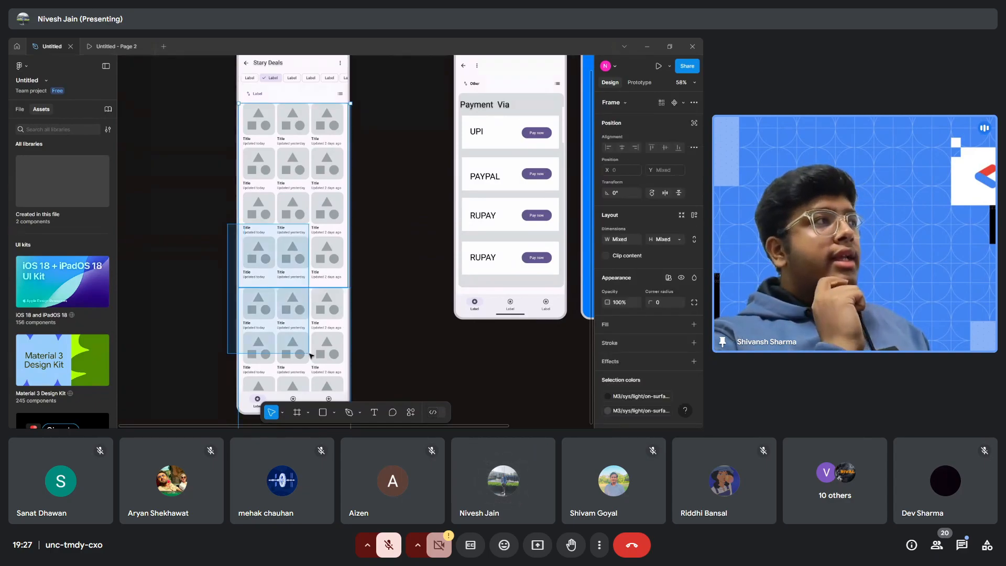
{"action": "scroll", "coordinate": [324, 290], "scroll_direction": "down", "scroll_amount": 3}
{"action": "scroll", "coordinate": [325, 290], "scroll_direction": "up", "scroll_amount": 2}
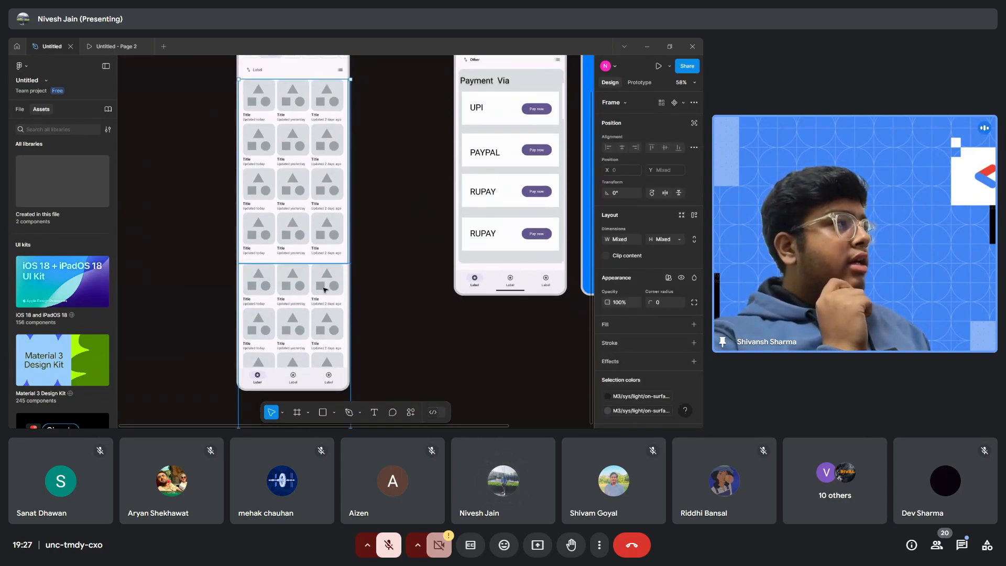
Undo the Stary_home_page edits, including the duplicated grid, navigation alignment, height change and frame move.
{"action": "scroll", "coordinate": [324, 289], "scroll_direction": "up", "scroll_amount": 2}
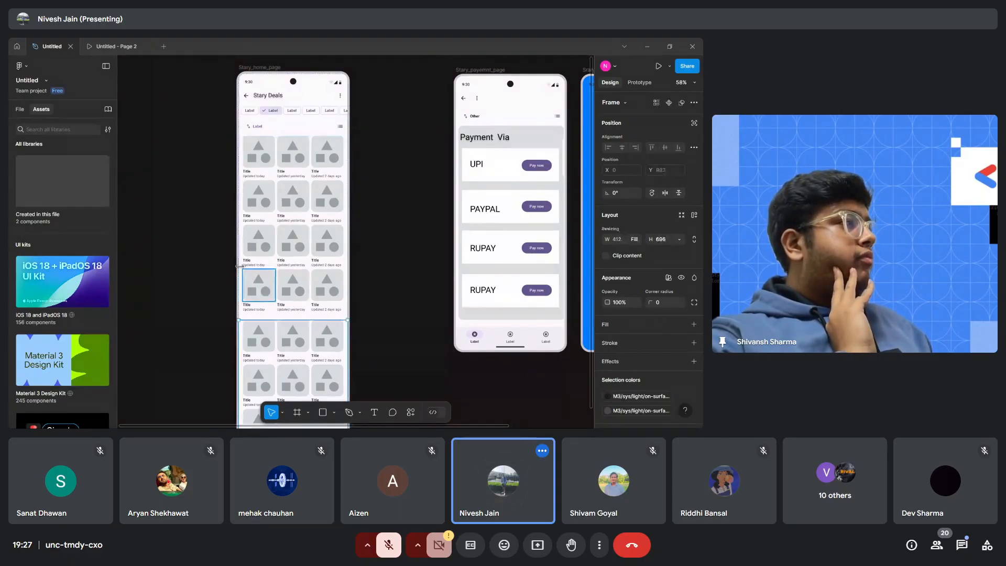
{"action": "key", "text": "ctrl+z"}
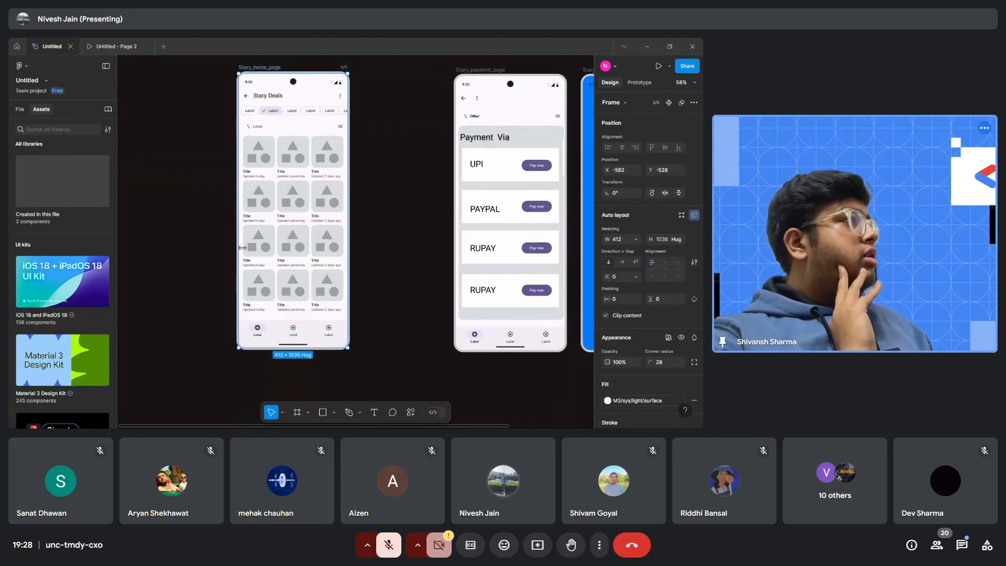
{"action": "key", "text": "ctrl+z"}
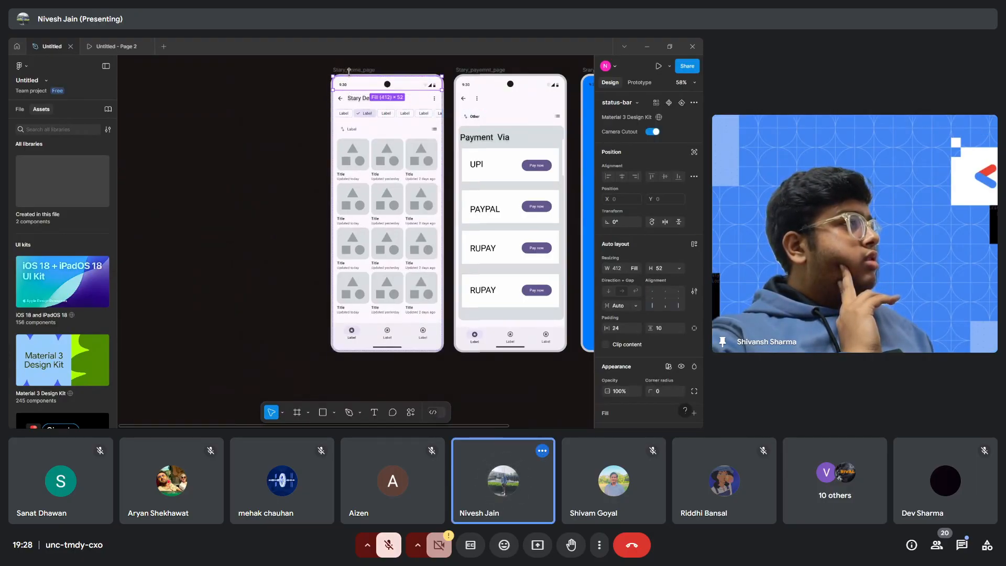
Move the Stary_home_page frame to about X -638, Y -494 and lengthen it to a height of about 1760.
{"action": "left_click_drag", "start_coordinate": [350, 73], "coordinate": [237, 79]}
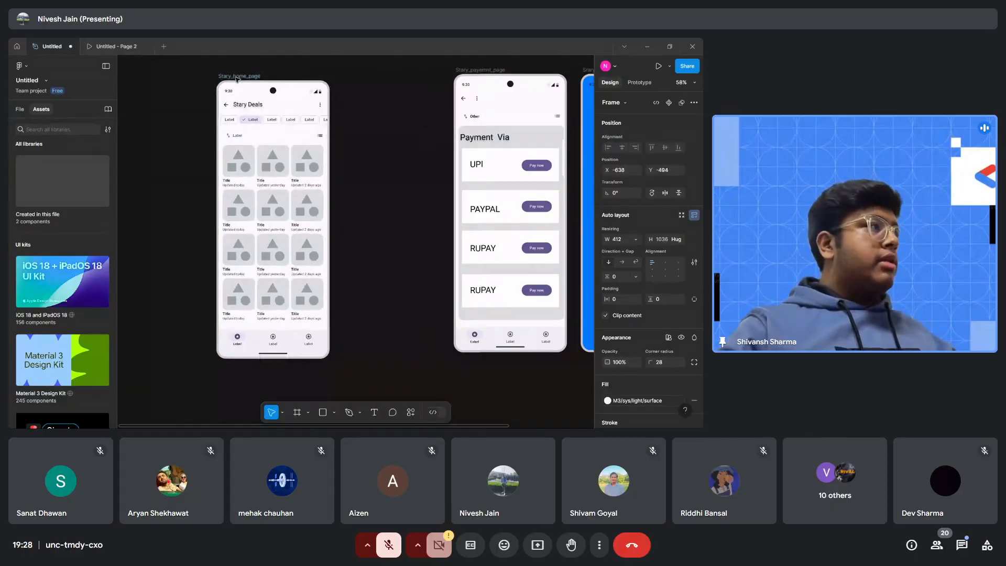
{"action": "left_click_drag", "start_coordinate": [288, 358], "coordinate": [272, 422]}
{"action": "scroll", "coordinate": [242, 387], "scroll_direction": "down", "scroll_amount": 3}
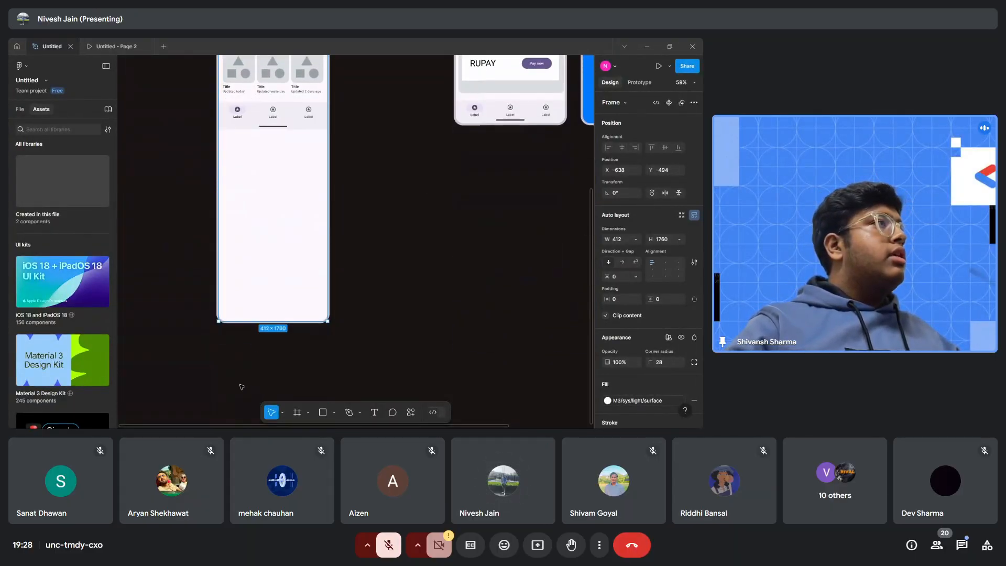
{"action": "left_click_drag", "start_coordinate": [252, 289], "coordinate": [259, 262]}
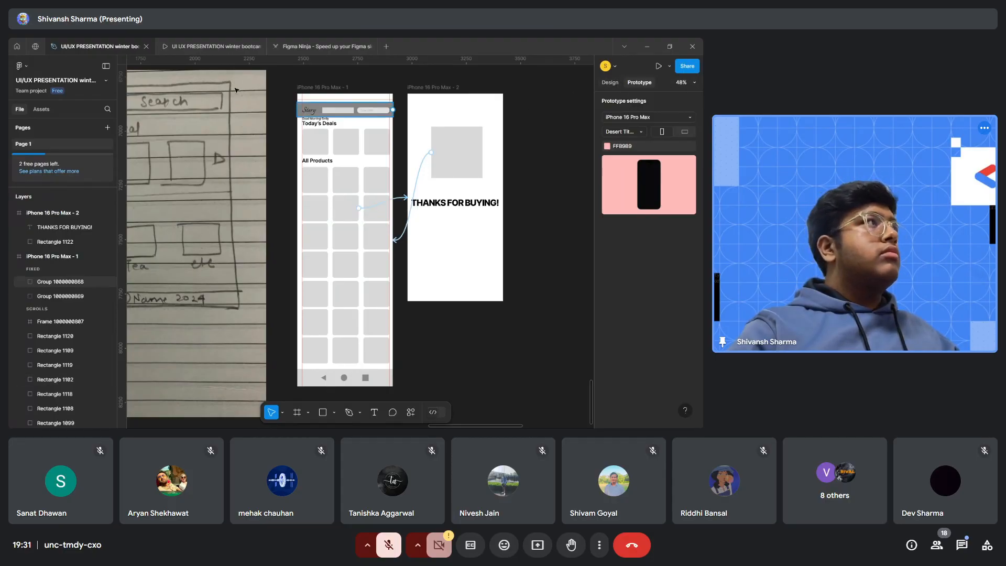
Check the iPhone 16 Pro Max home screen in the prototype preview and return to the design file.
{"action": "left_click", "coordinate": [209, 47]}
{"action": "left_click", "coordinate": [108, 47]}
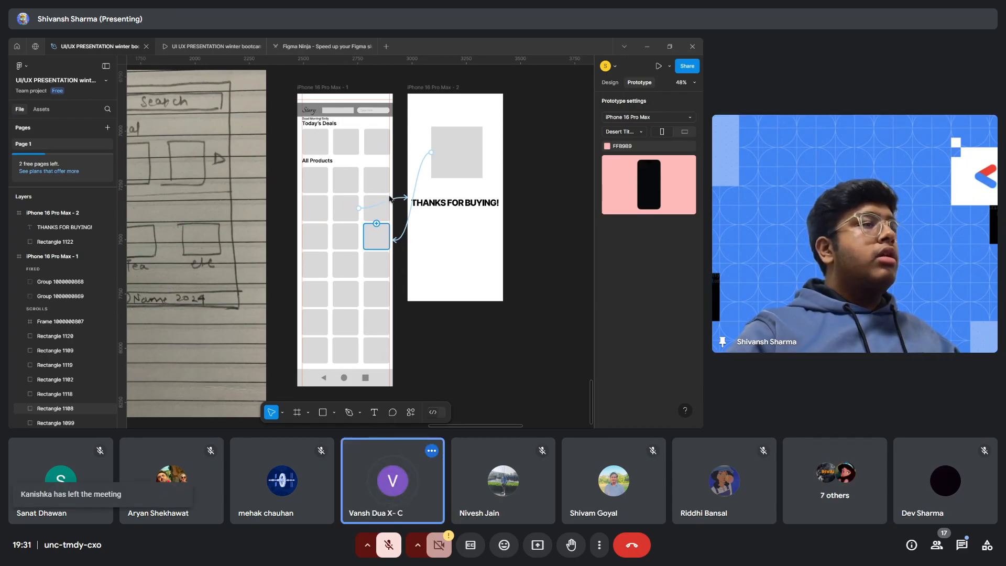
{"action": "left_click", "coordinate": [204, 46]}
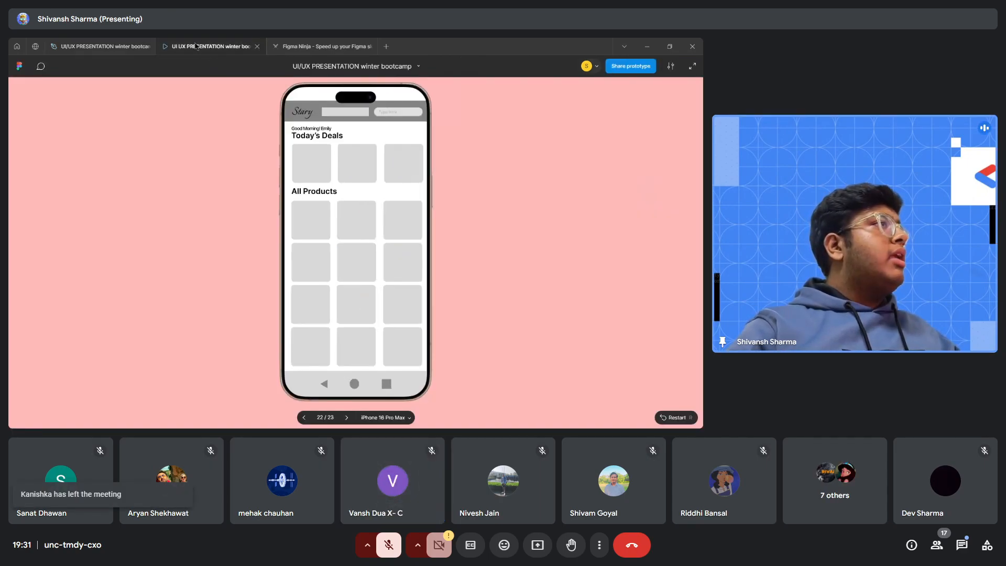
{"action": "left_click", "coordinate": [137, 52]}
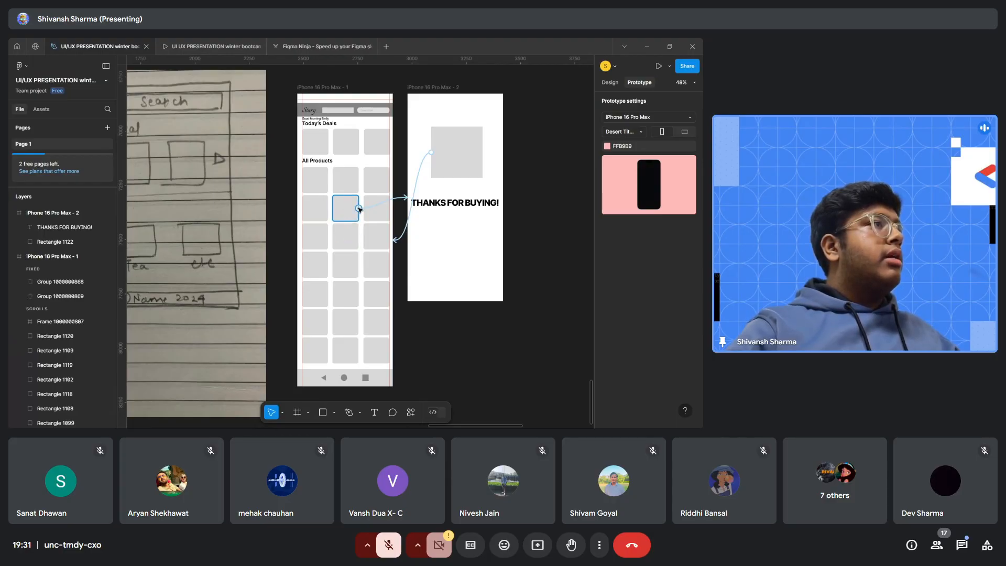
Remove the tap interaction linking the middle product rectangle in the second All Products row to the iPhone 16 Pro Max - 2 frame.
{"action": "left_click_drag", "start_coordinate": [359, 208], "coordinate": [407, 201]}
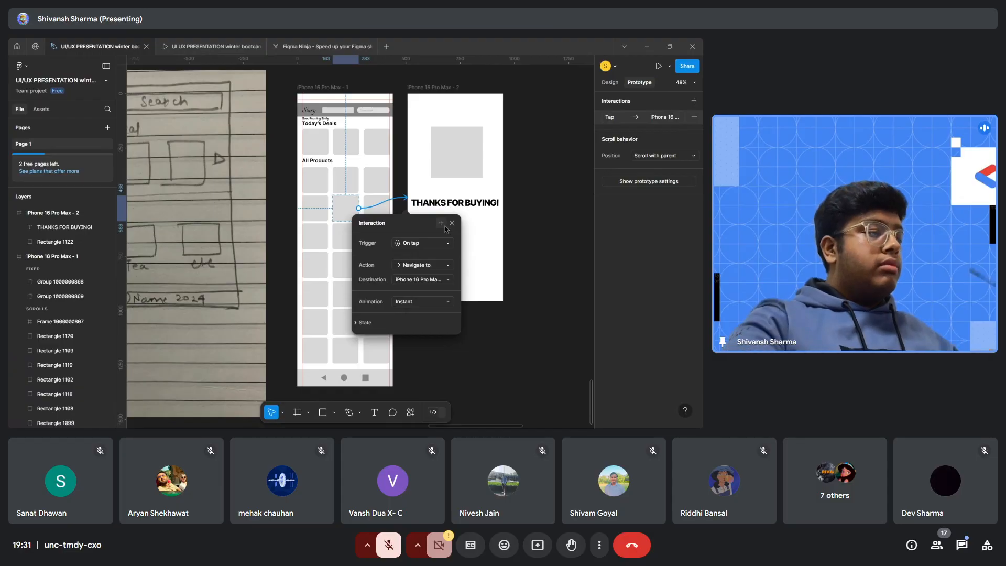
{"action": "left_click", "coordinate": [451, 222]}
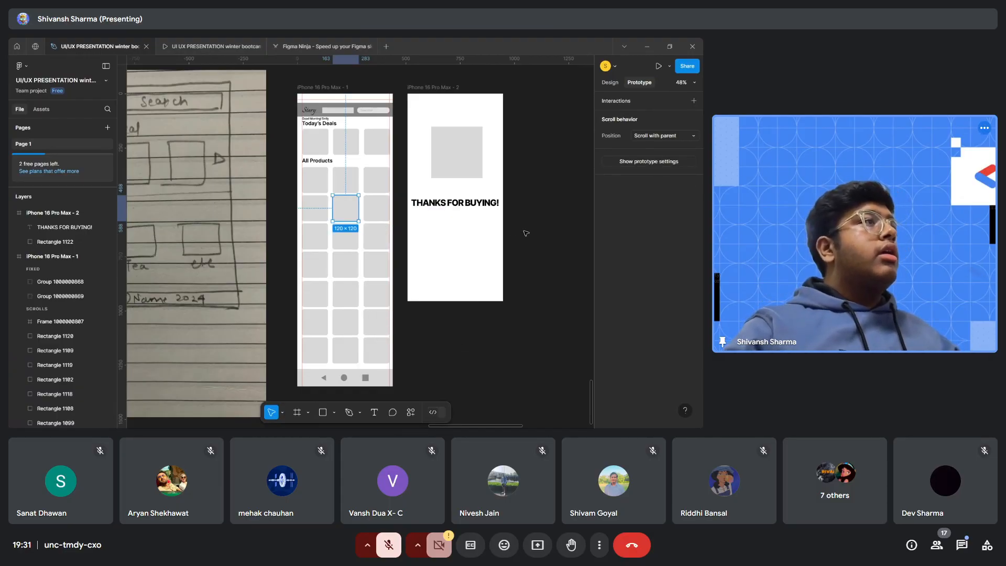
{"action": "key", "text": "Escape"}
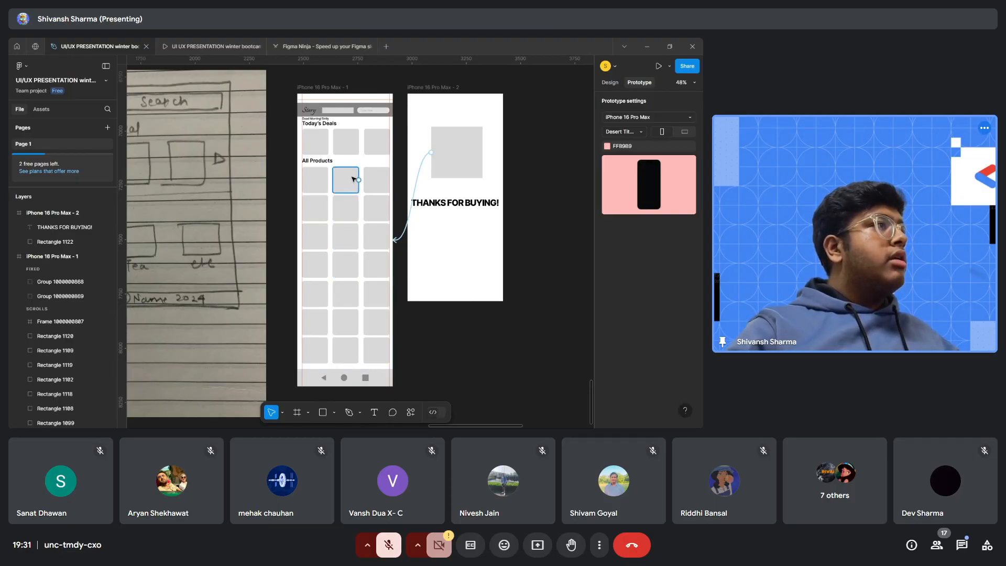
Add an On tap interaction to the first All Products rectangle that navigates to iPhone 16 Pro Max - 2.
{"action": "left_click", "coordinate": [320, 181]}
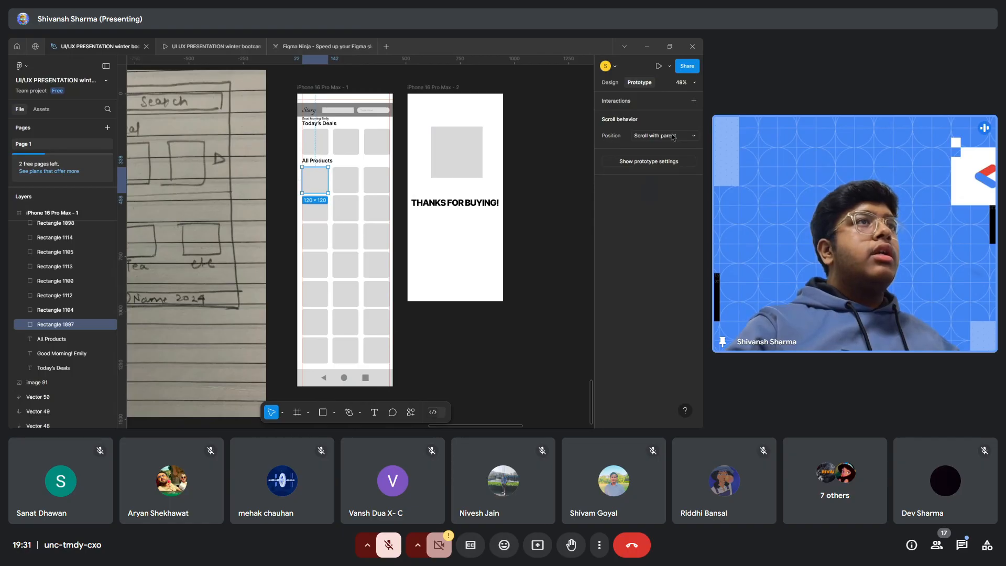
{"action": "left_click", "coordinate": [693, 101]}
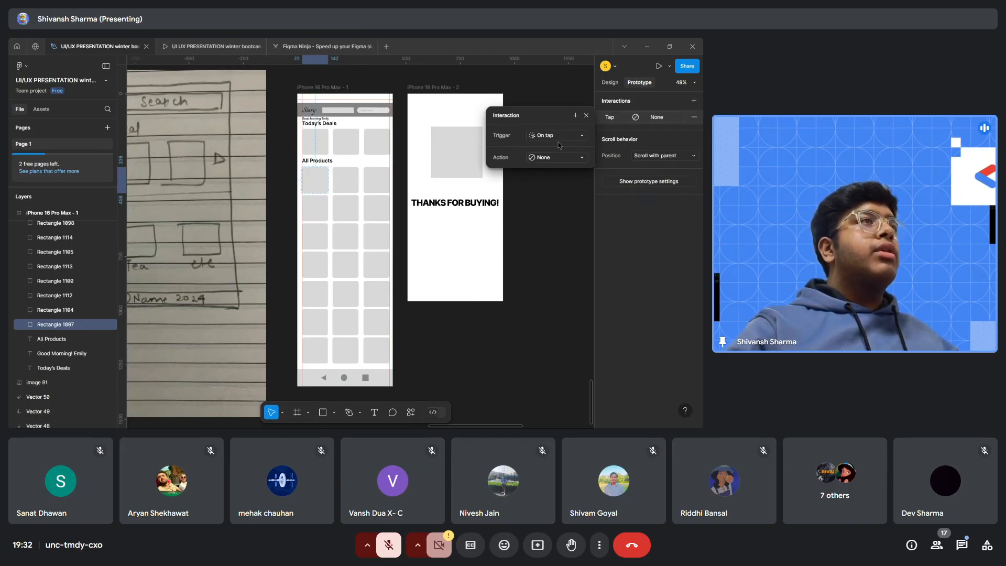
{"action": "left_click", "coordinate": [556, 160]}
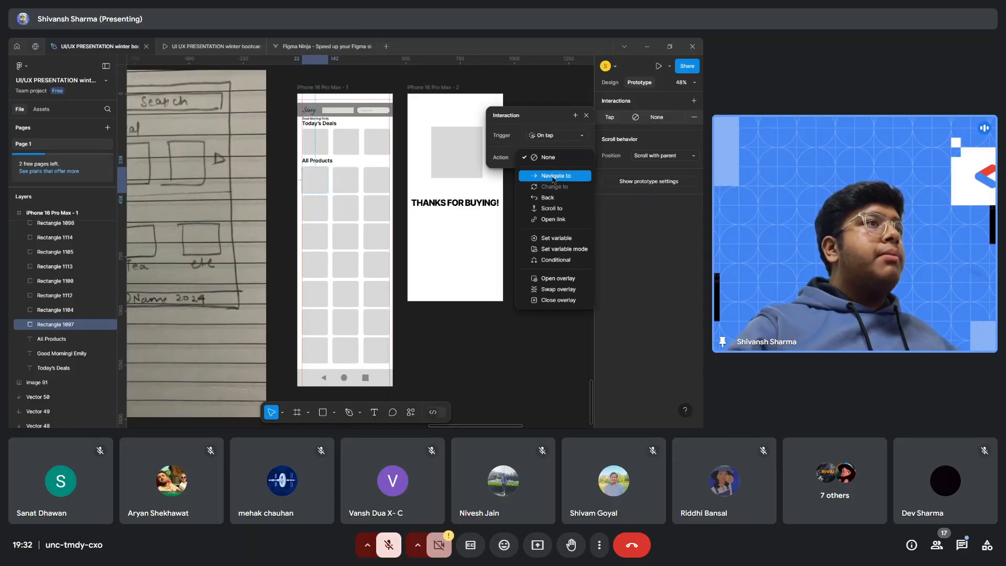
{"action": "left_click", "coordinate": [553, 178]}
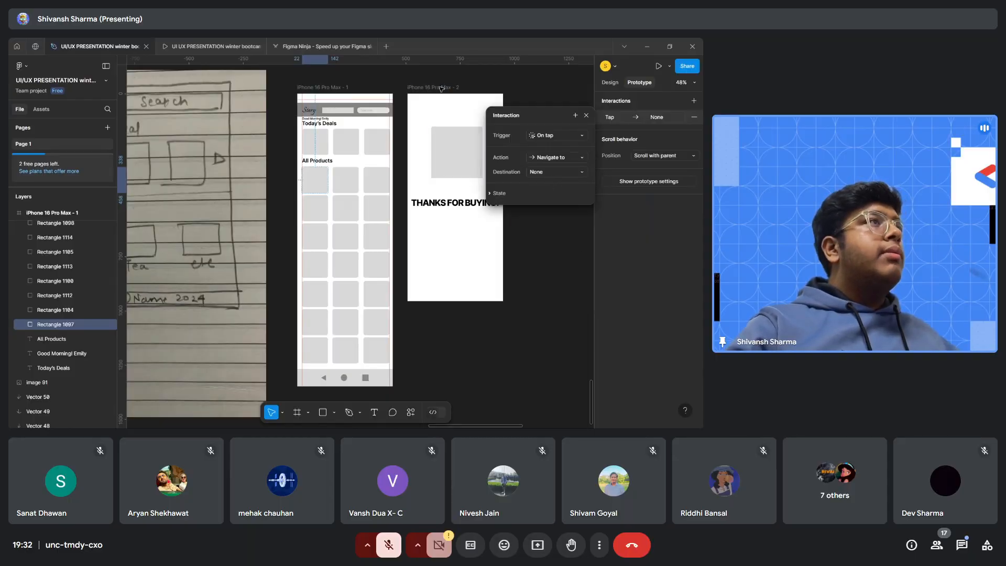
{"action": "left_click", "coordinate": [580, 172]}
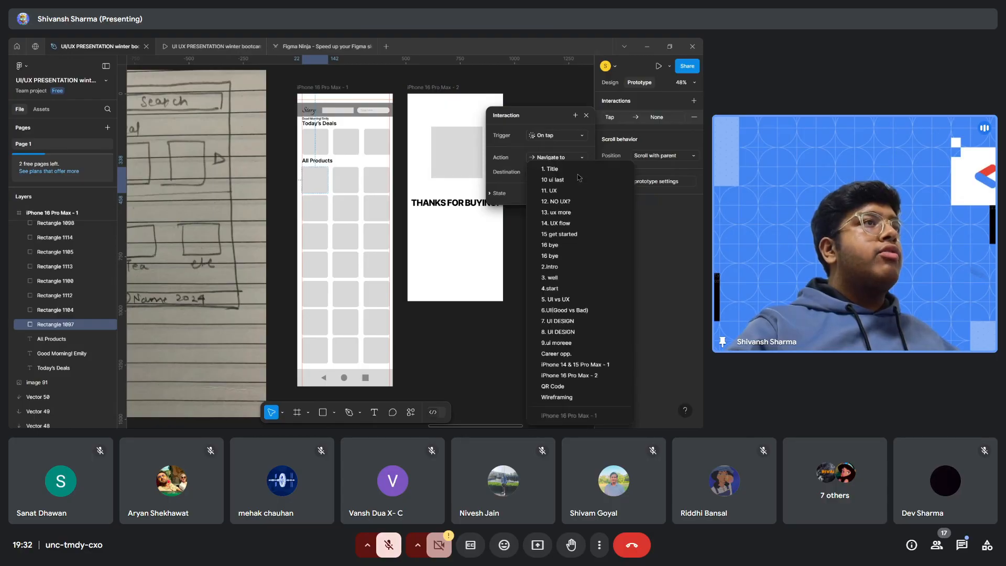
{"action": "left_click", "coordinate": [567, 376]}
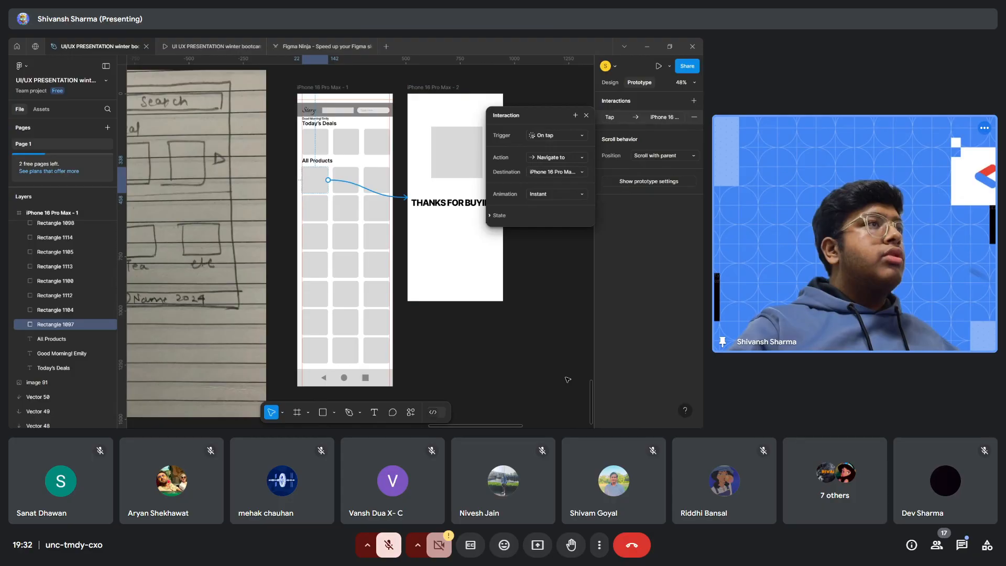
{"action": "left_click", "coordinate": [566, 195]}
{"action": "left_click", "coordinate": [575, 150]}
{"action": "left_click", "coordinate": [586, 116]}
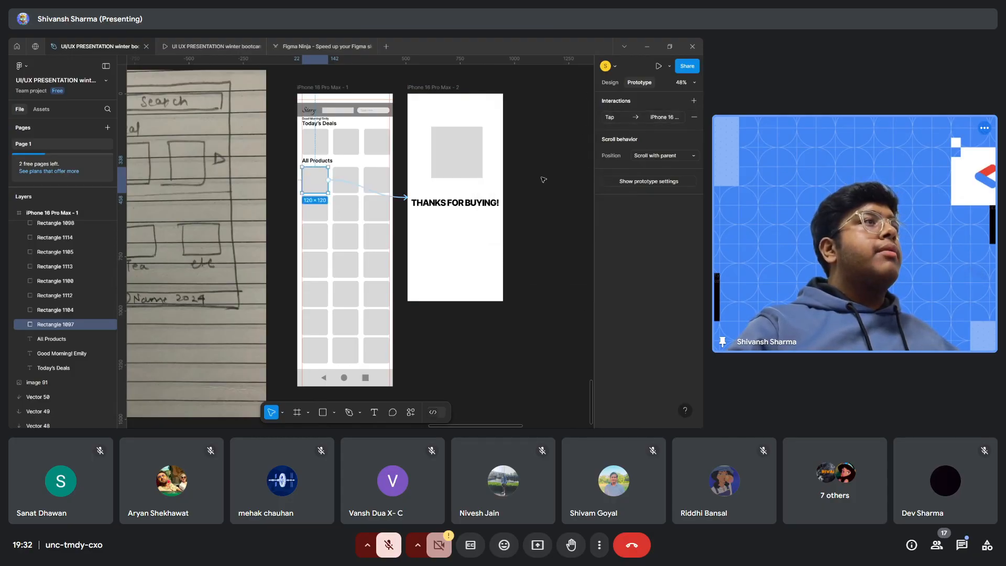
{"action": "left_click", "coordinate": [543, 180]}
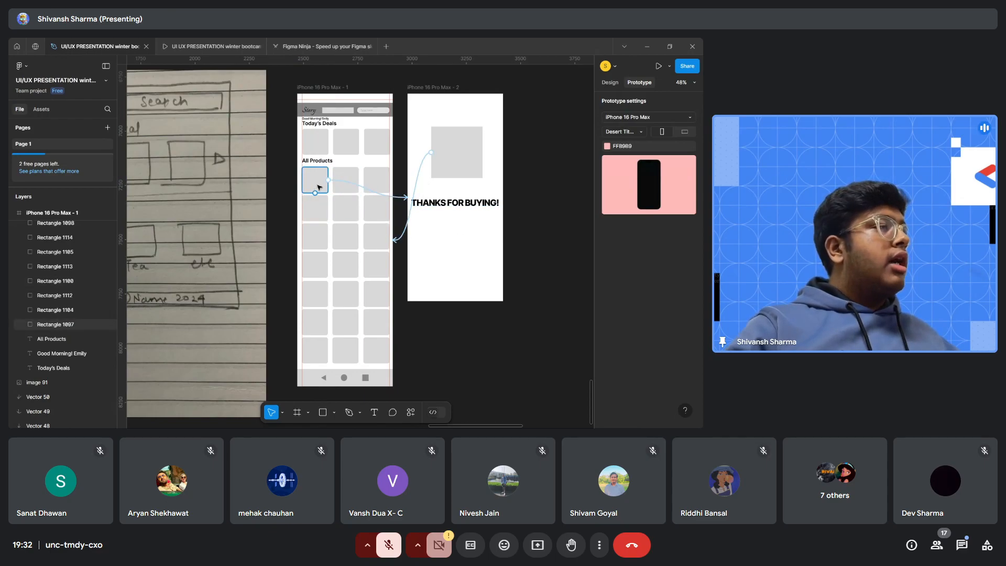
Test the first product's tap navigation in the prototype preview and return to the design file.
{"action": "left_click", "coordinate": [210, 46]}
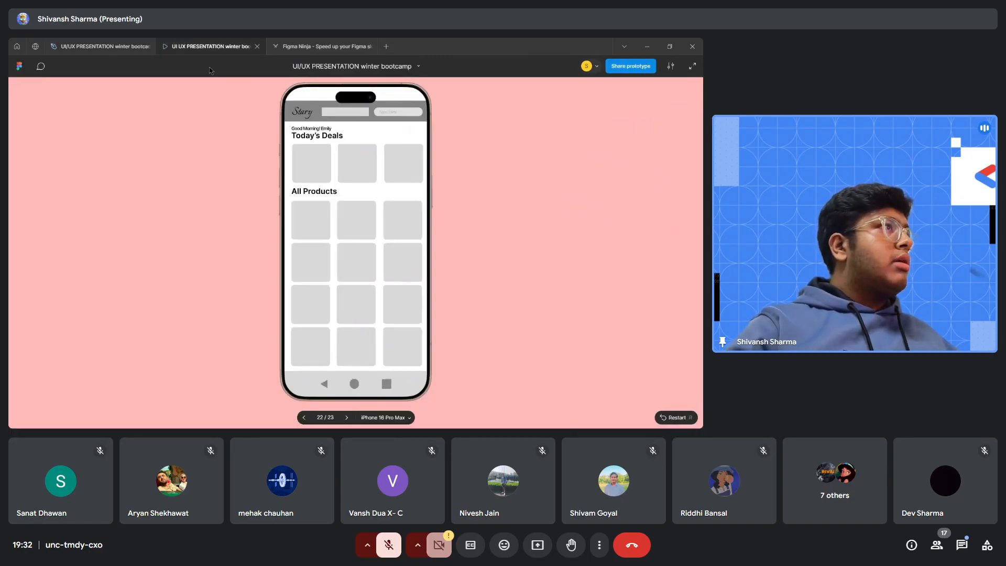
{"action": "left_click", "coordinate": [316, 222]}
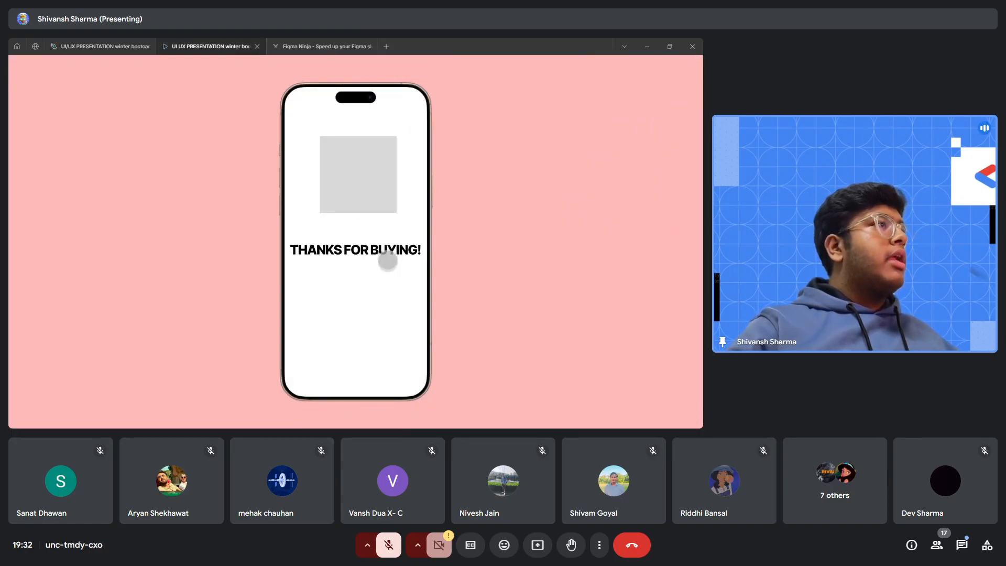
{"action": "left_click", "coordinate": [100, 47]}
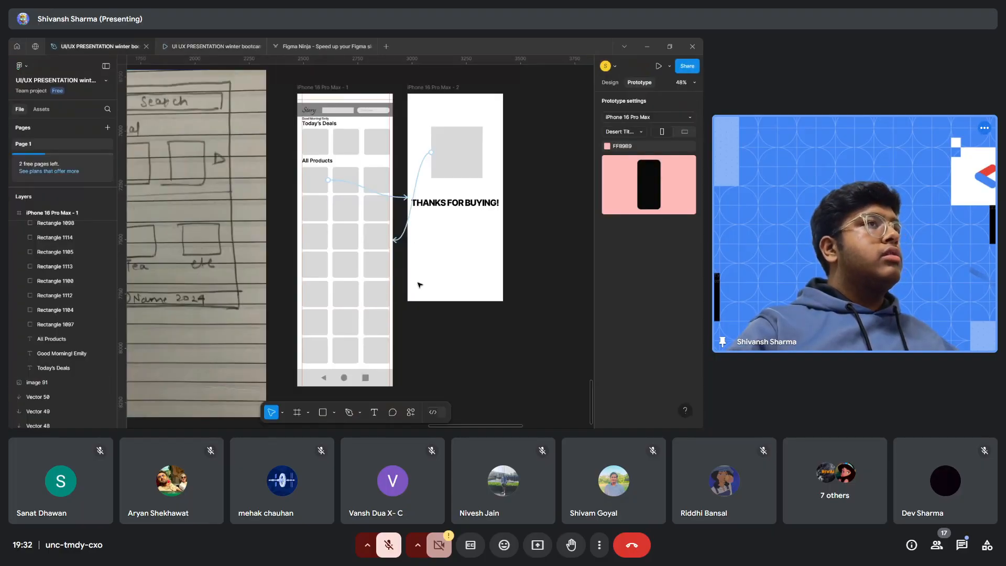
{"action": "left_click", "coordinate": [209, 47]}
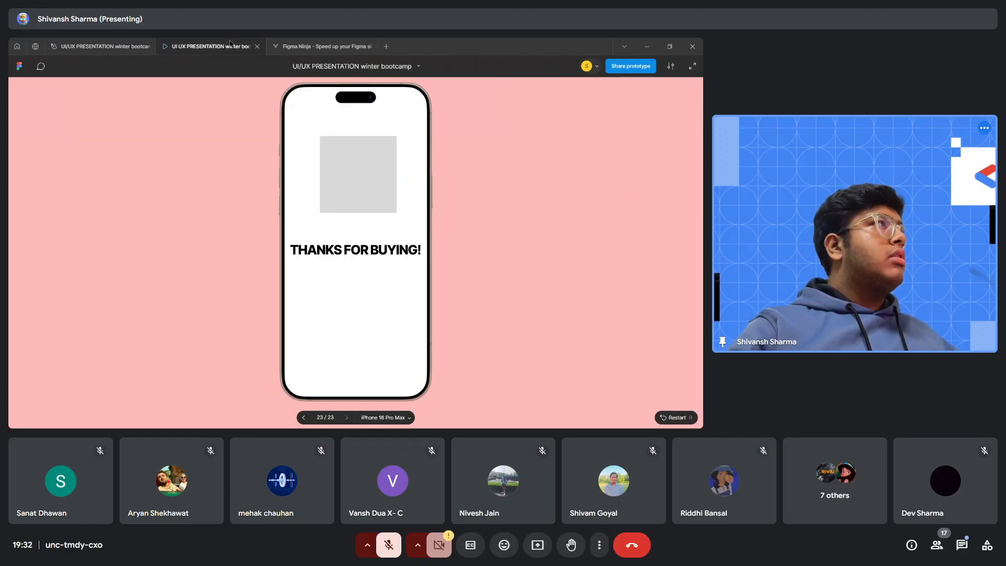
{"action": "left_click", "coordinate": [133, 43]}
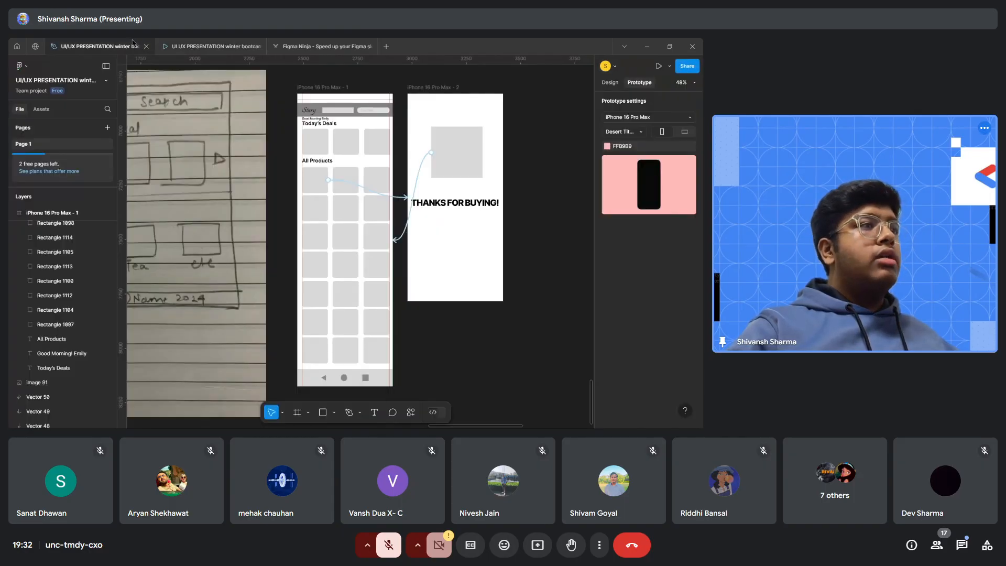
{"action": "key", "text": "ctrl+Tab"}
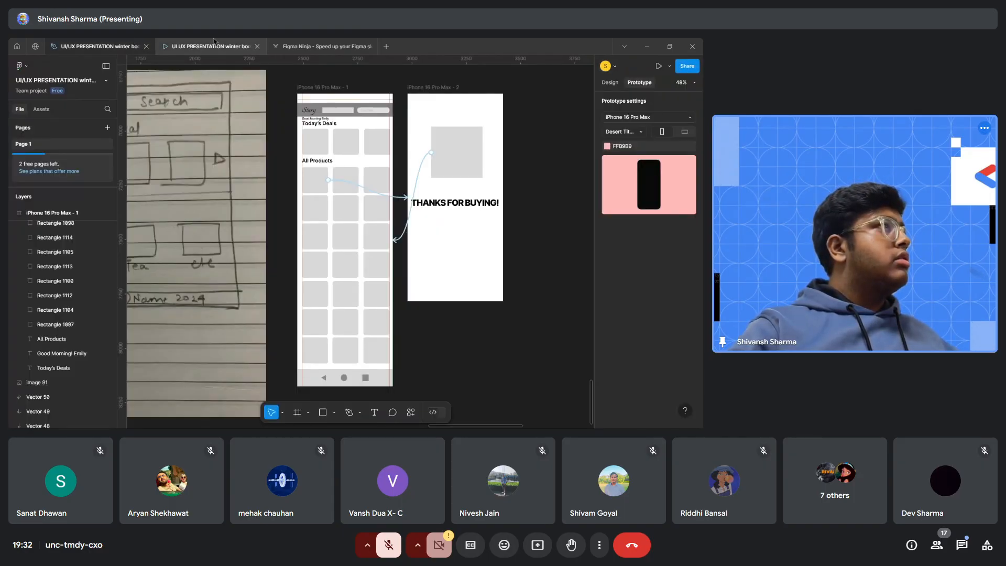
{"action": "left_click", "coordinate": [130, 43]}
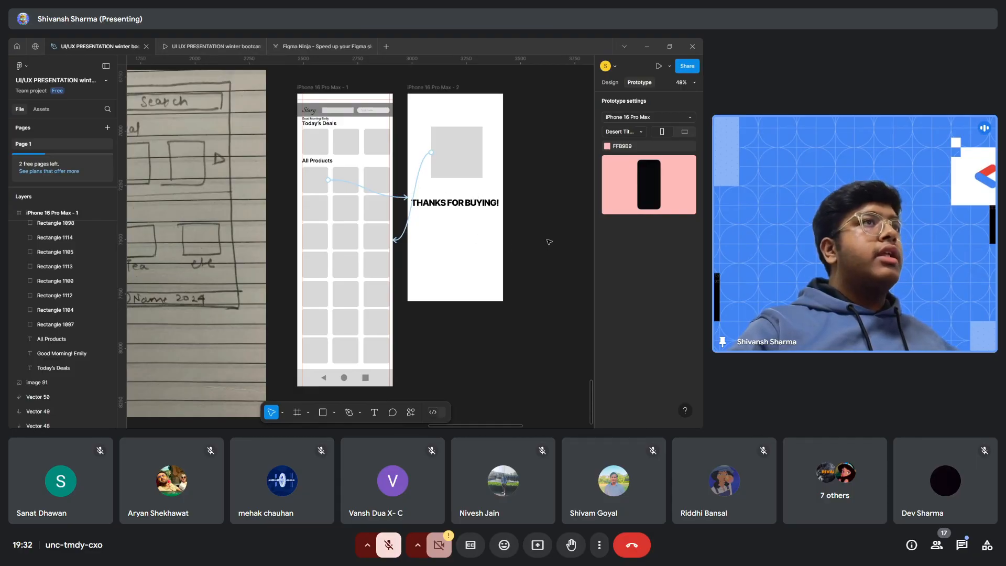
Select all the product rectangles below the All Products heading in the iPhone 16 Pro Max - 1 frame.
{"action": "left_click", "coordinate": [610, 81]}
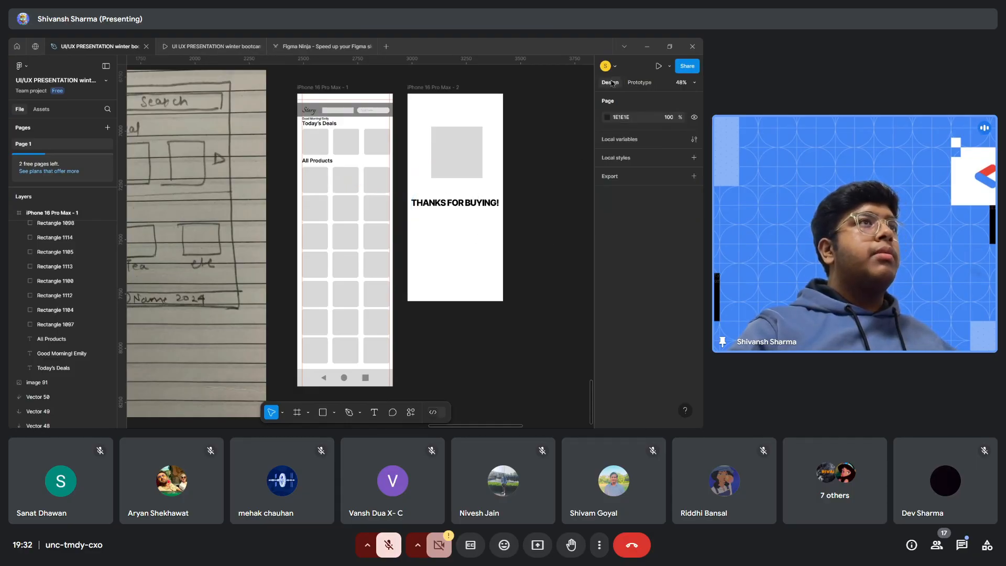
{"action": "left_click", "coordinate": [319, 181]}
{"action": "left_click", "coordinate": [354, 184]}
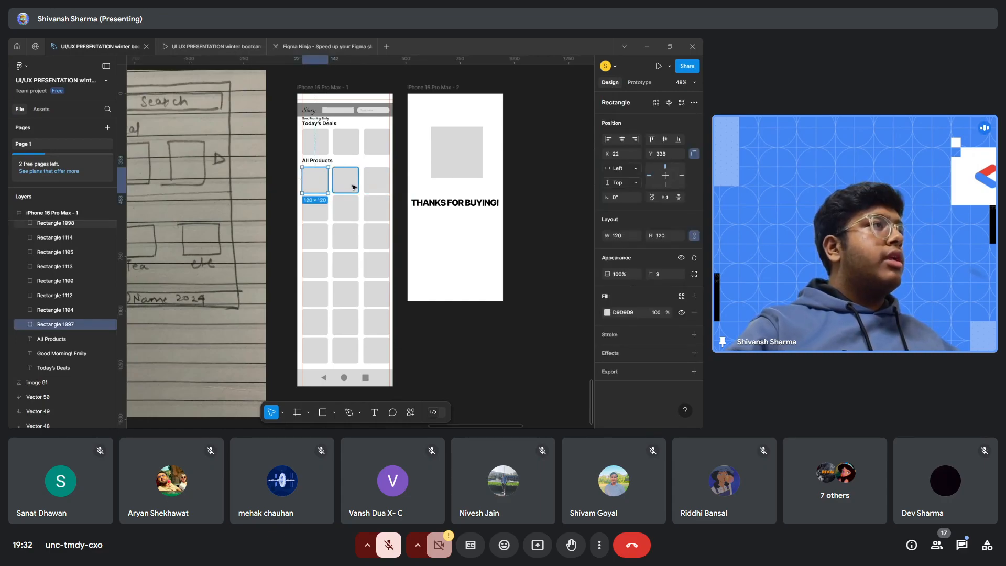
{"action": "left_click", "coordinate": [378, 184], "text": "shift"}
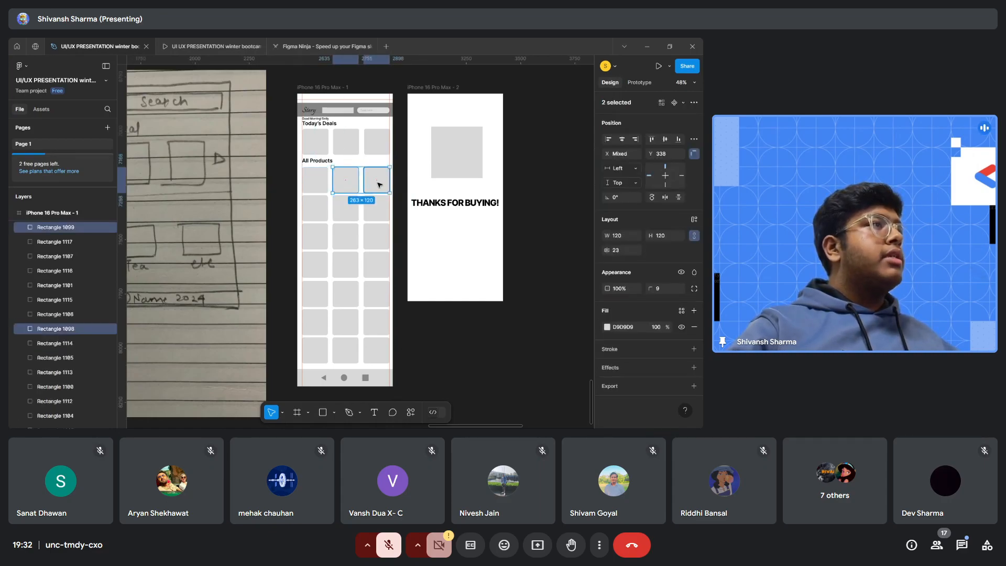
{"action": "left_click", "coordinate": [315, 180], "text": "shift"}
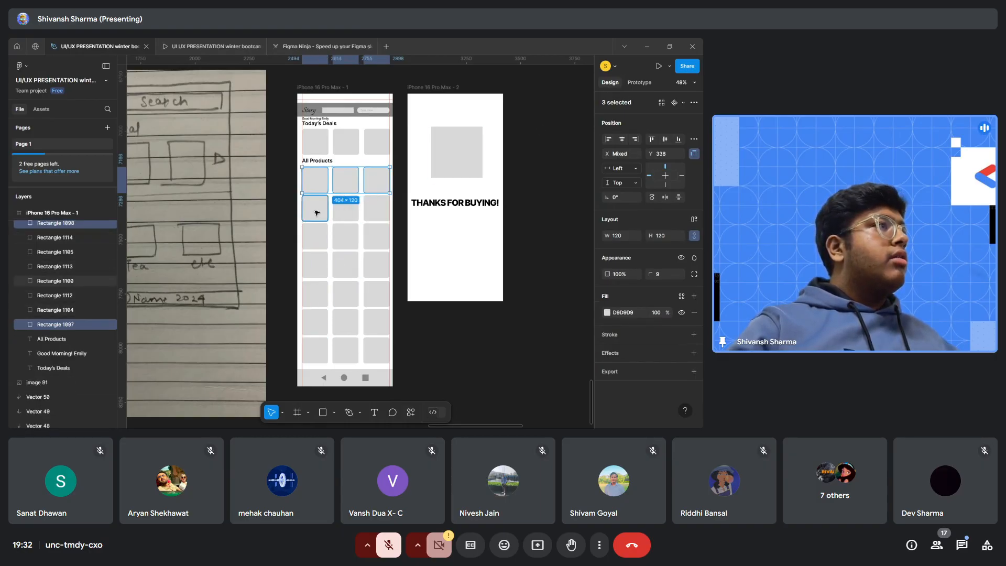
{"action": "left_click", "coordinate": [288, 170]}
{"action": "left_click_drag", "start_coordinate": [286, 167], "coordinate": [398, 362]}
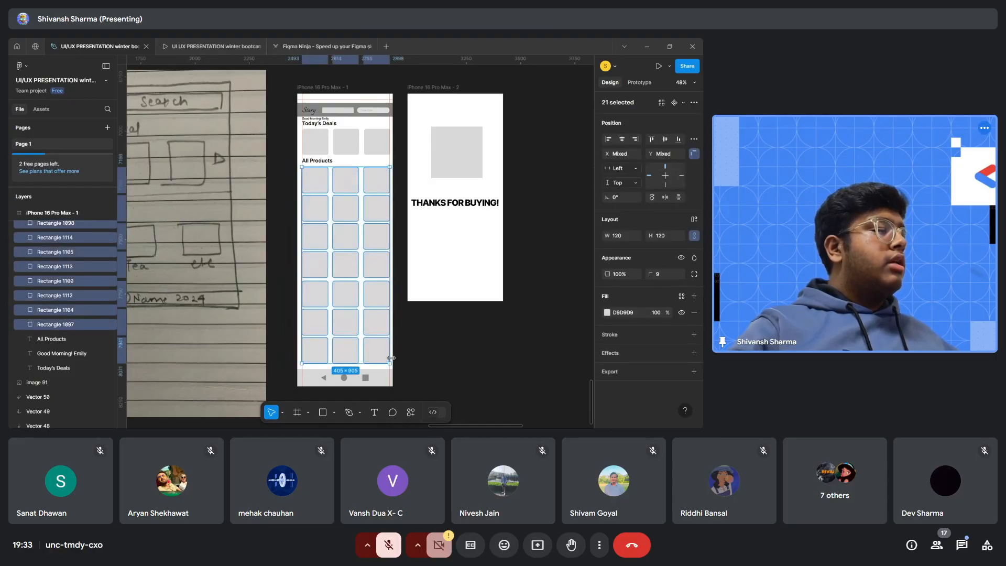
Group the selected product rectangles to inspect their prototype scroll behavior, and ungroup them again.
{"action": "key", "text": "ctrl+g"}
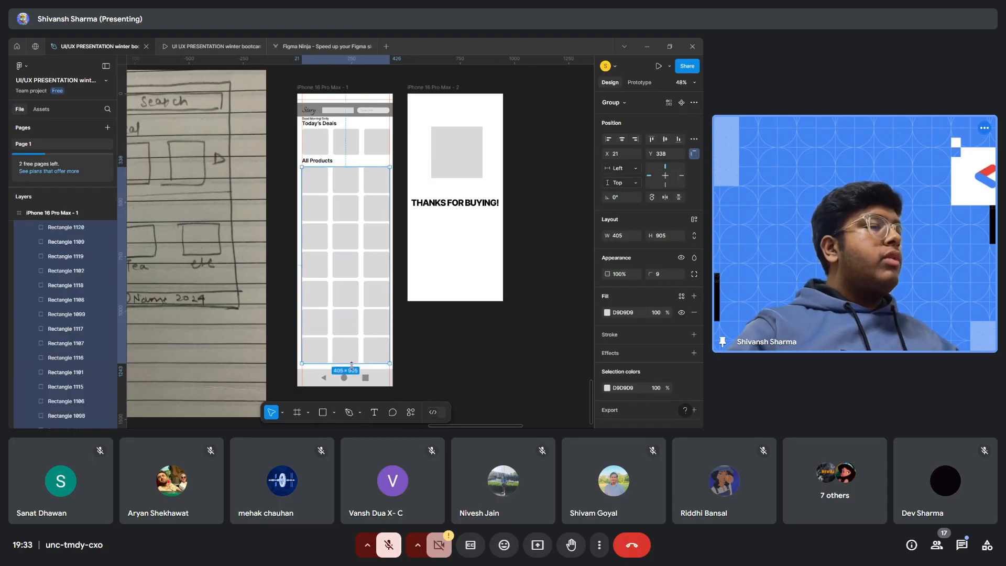
{"action": "left_click", "coordinate": [644, 85]}
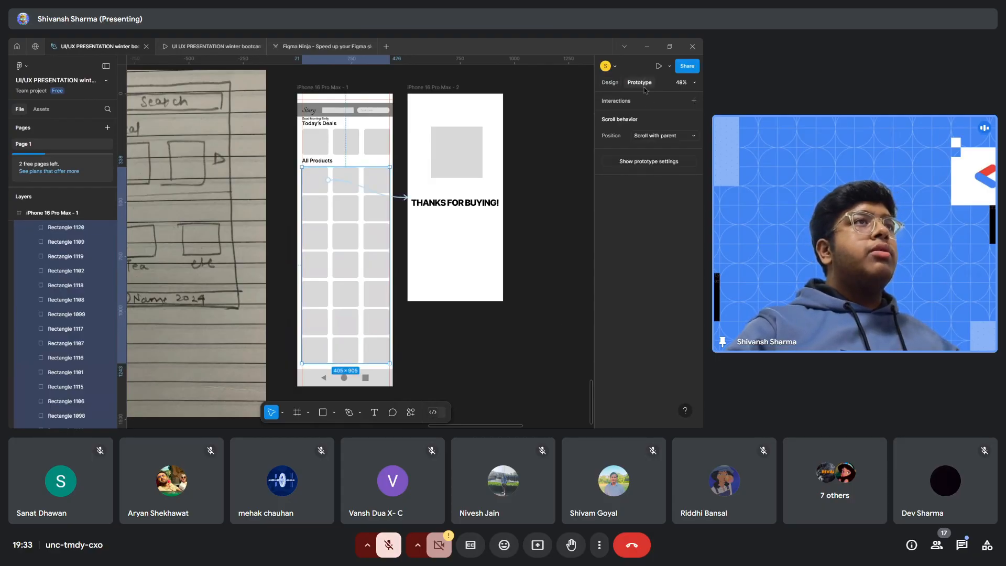
{"action": "left_click", "coordinate": [656, 138]}
{"action": "left_click", "coordinate": [658, 138]}
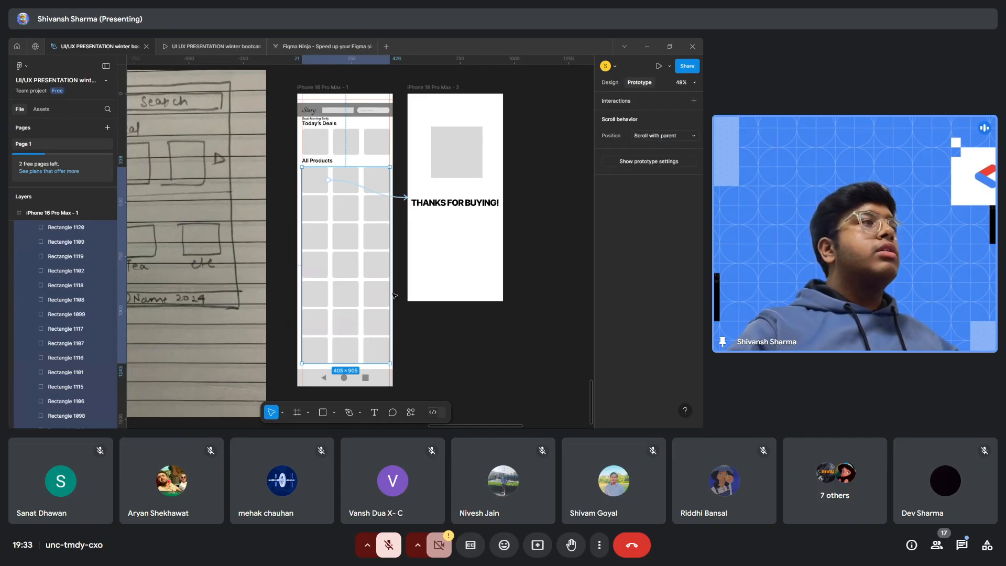
{"action": "left_click", "coordinate": [610, 84]}
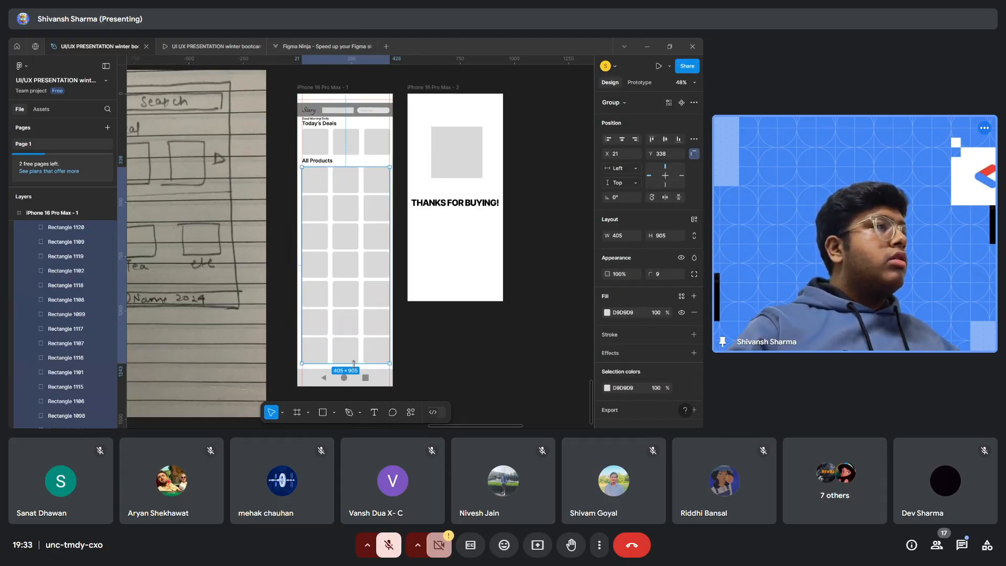
{"action": "left_click", "coordinate": [363, 288]}
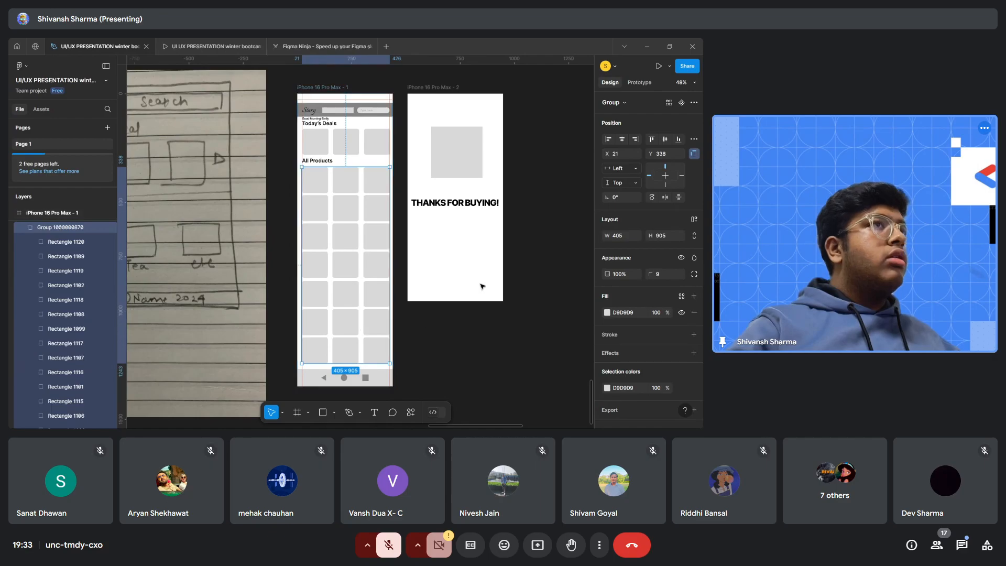
{"action": "key", "text": "ctrl+shift+g"}
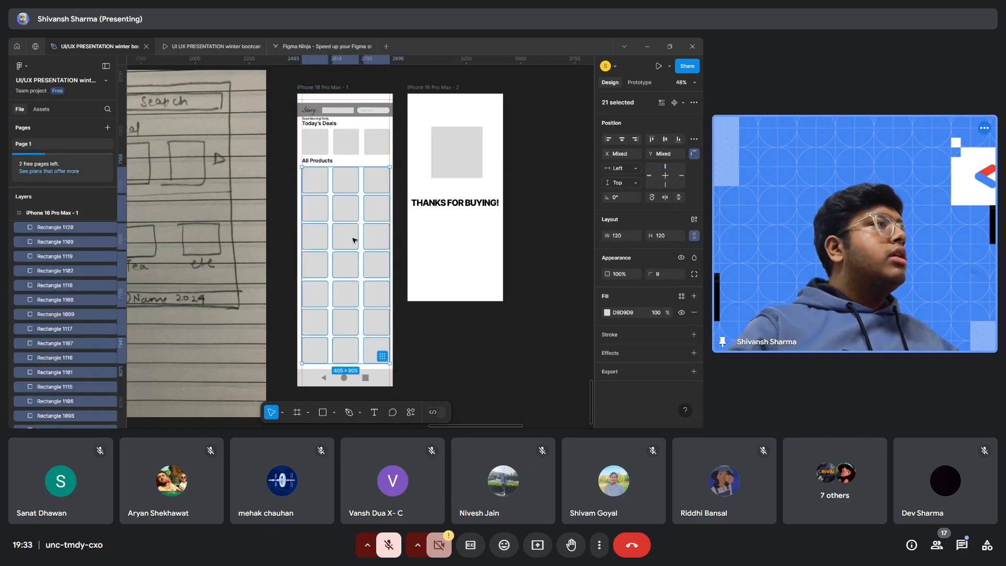
Wrap the selected All Products rectangles in a frame using Frame selection.
{"action": "right_click", "coordinate": [354, 241]}
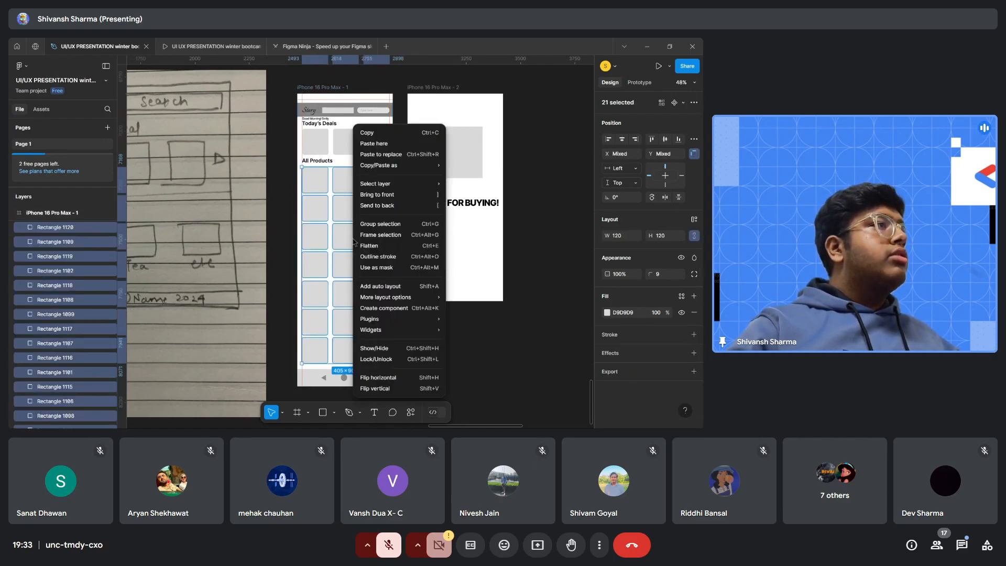
{"action": "left_click", "coordinate": [380, 234]}
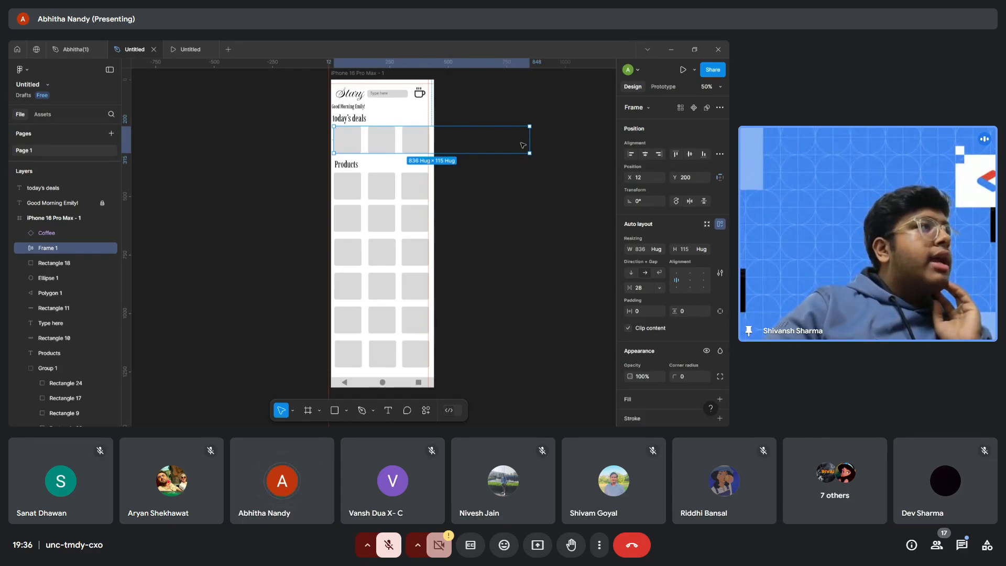
{"action": "left_click_drag", "start_coordinate": [523, 145], "coordinate": [522, 148]}
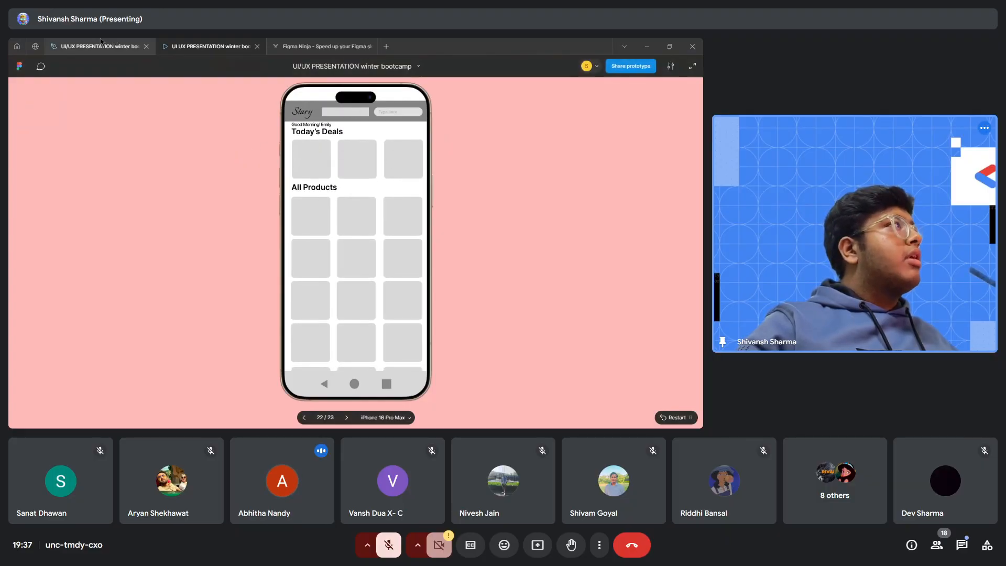
Narrow the Today's Deals frame to about 404 wide in the design file and test the row's horizontal scroll in the prototype preview.
{"action": "key", "text": "ctrl+shift+Tab"}
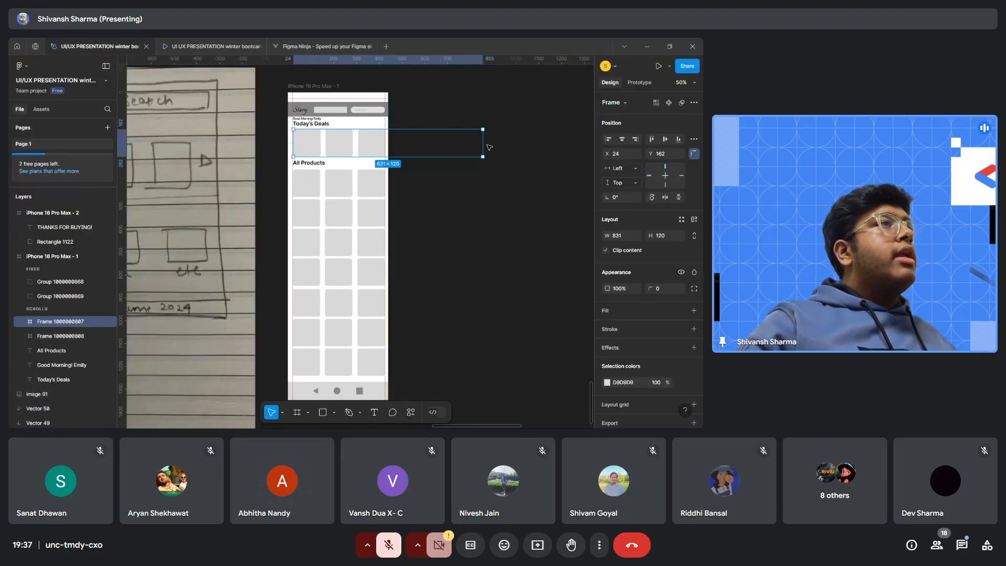
{"action": "left_click_drag", "start_coordinate": [481, 145], "coordinate": [385, 149]}
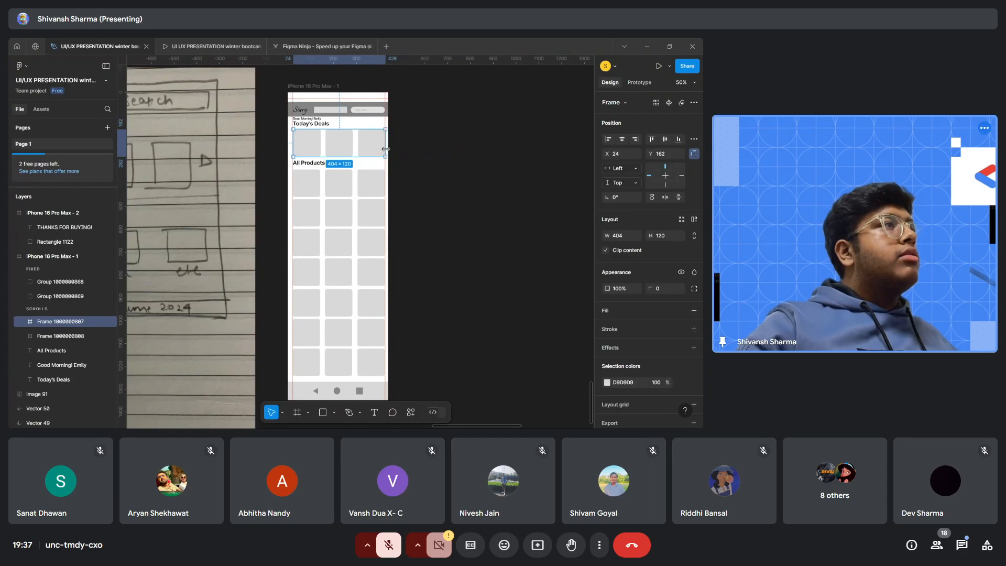
{"action": "key", "text": "ctrl+Tab"}
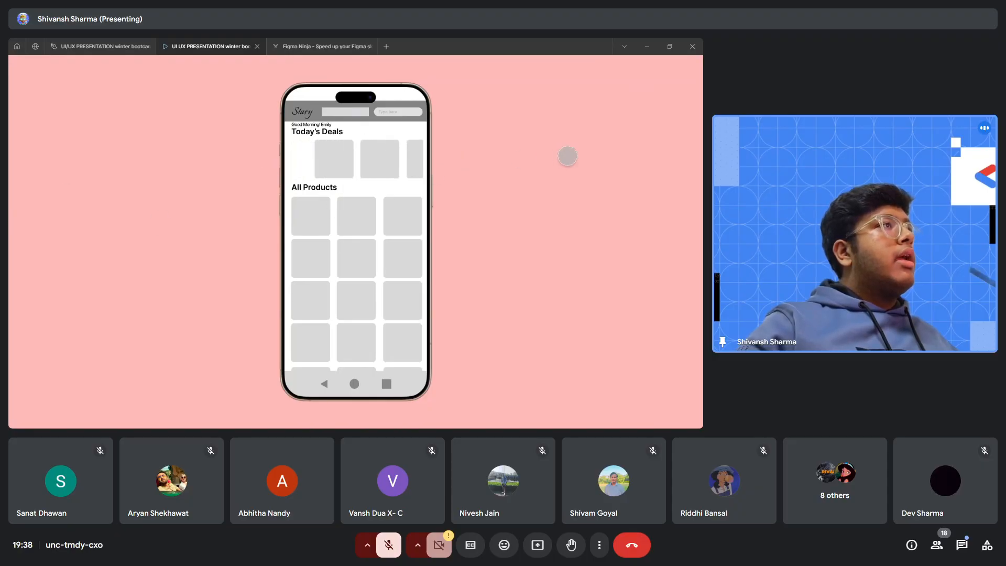
{"action": "key", "text": "ctrl+shift+Tab"}
Fine-tune the Today's Deals frame width to 401 and recheck the row's horizontal scroll in the prototype preview.
{"action": "scroll", "coordinate": [378, 148], "scroll_direction": "up", "scroll_amount": 5}
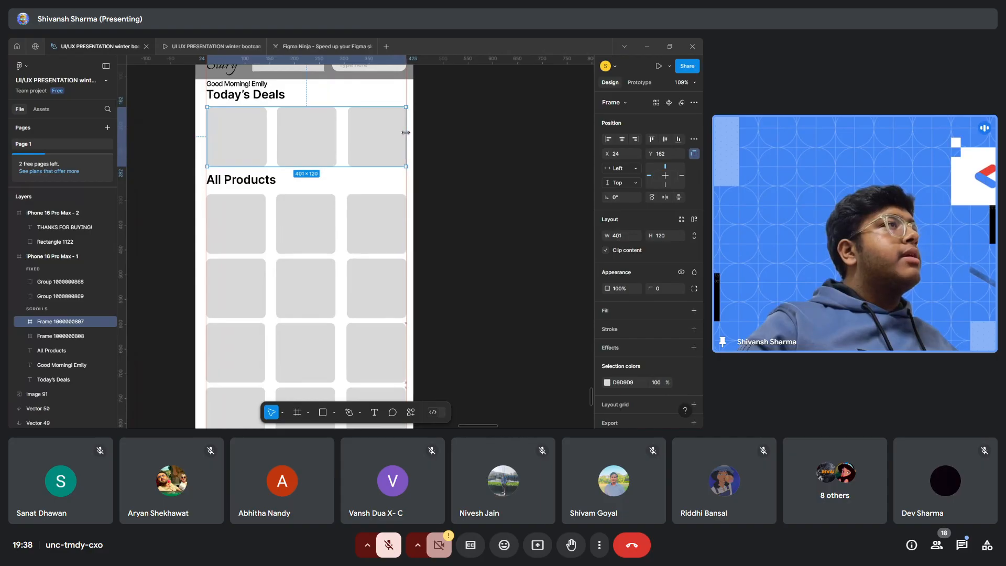
{"action": "left_click_drag", "start_coordinate": [405, 132], "coordinate": [404, 132]}
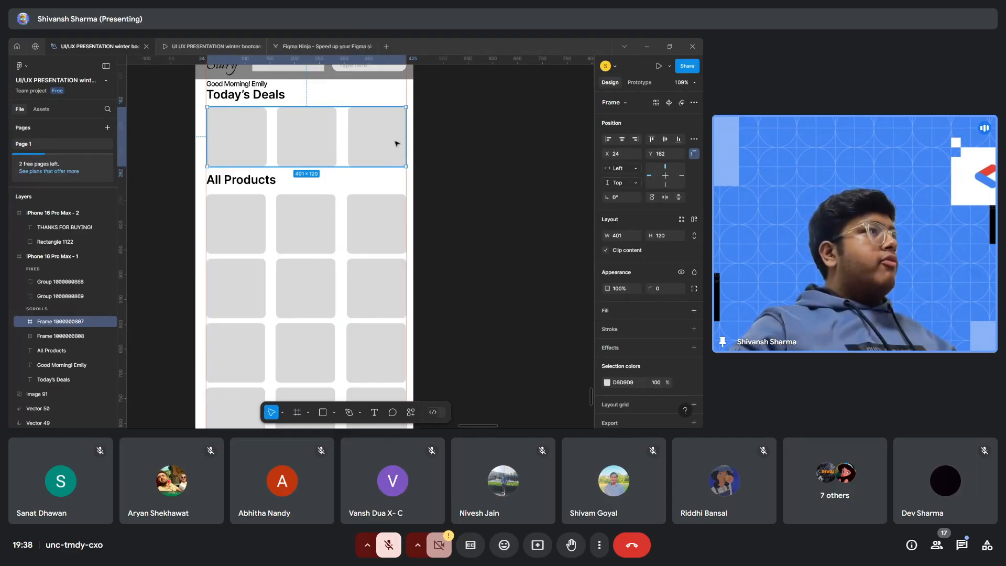
{"action": "left_click", "coordinate": [212, 46]}
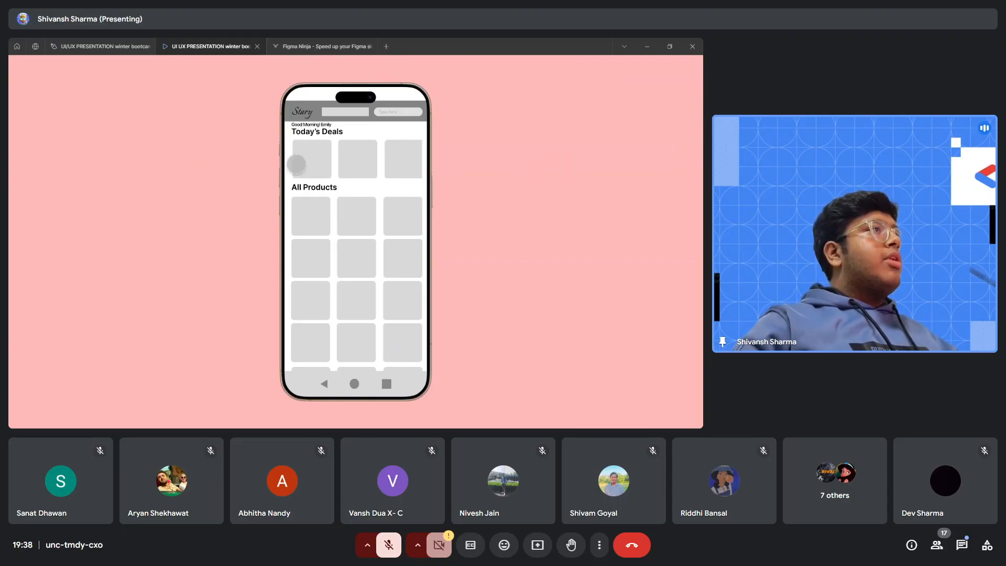
{"action": "left_click", "coordinate": [92, 46]}
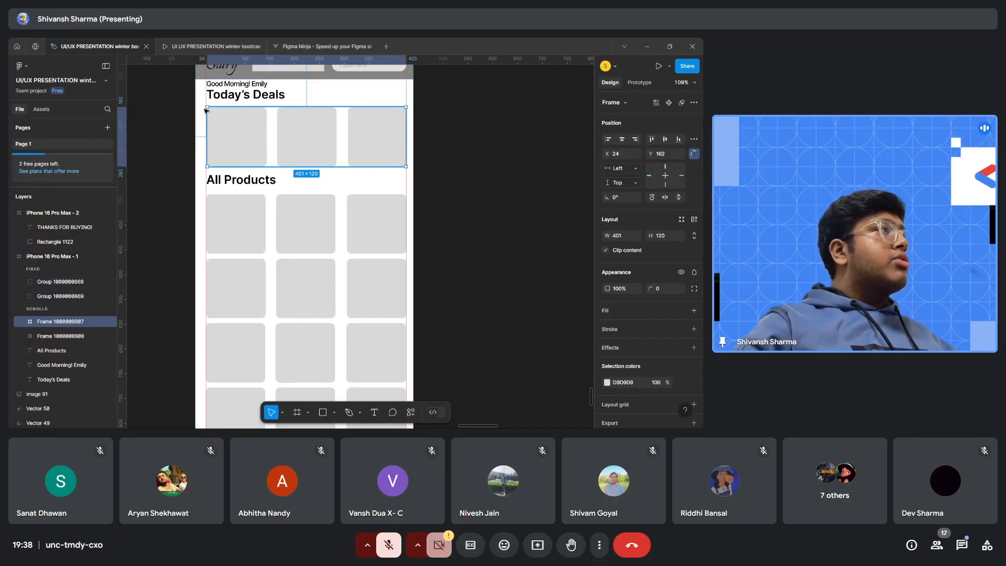
Try widening the Today's Deals frame to 755, undo the resize and deselect the frame.
{"action": "left_click_drag", "start_coordinate": [406, 138], "coordinate": [582, 140]}
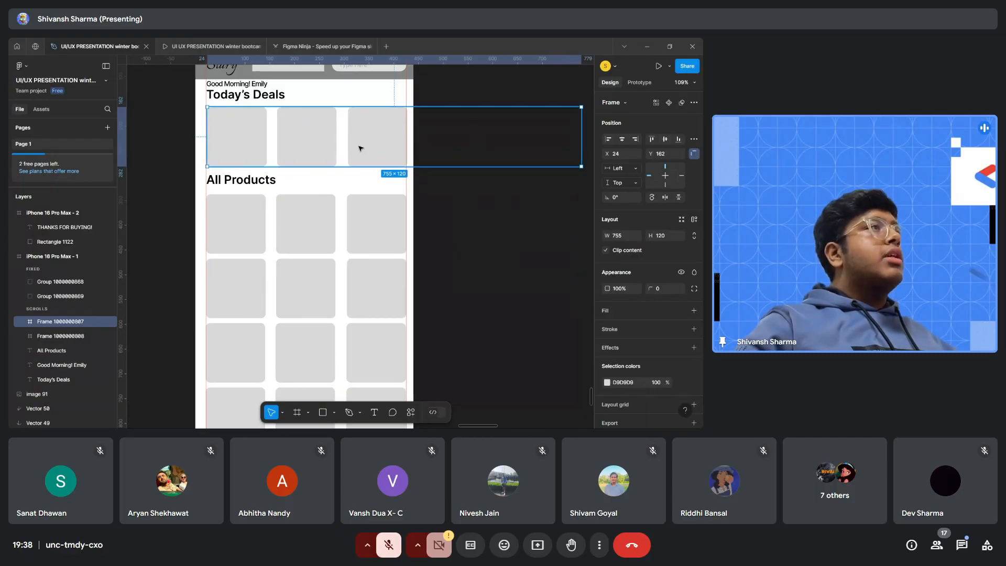
{"action": "key", "text": "ctrl+z"}
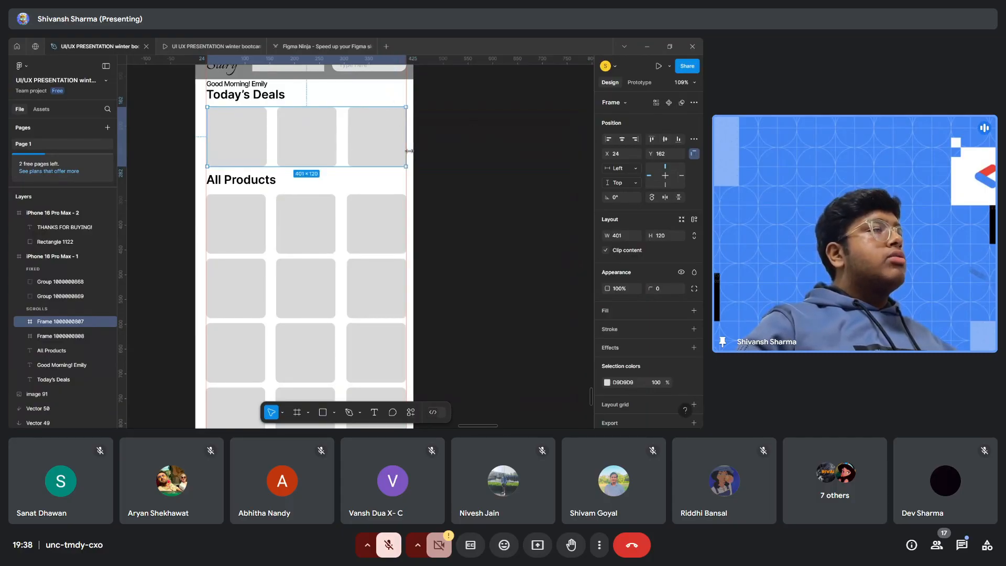
{"action": "left_click", "coordinate": [457, 149]}
Examine the Today's Deals row in the prototype preview and return to the design file.
{"action": "left_click", "coordinate": [215, 46]}
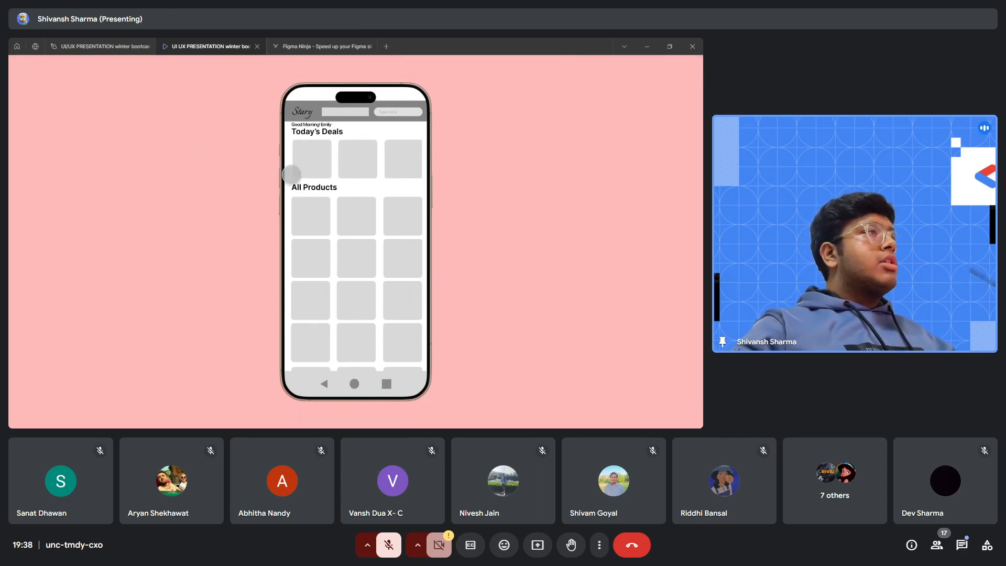
{"action": "left_click", "coordinate": [121, 46]}
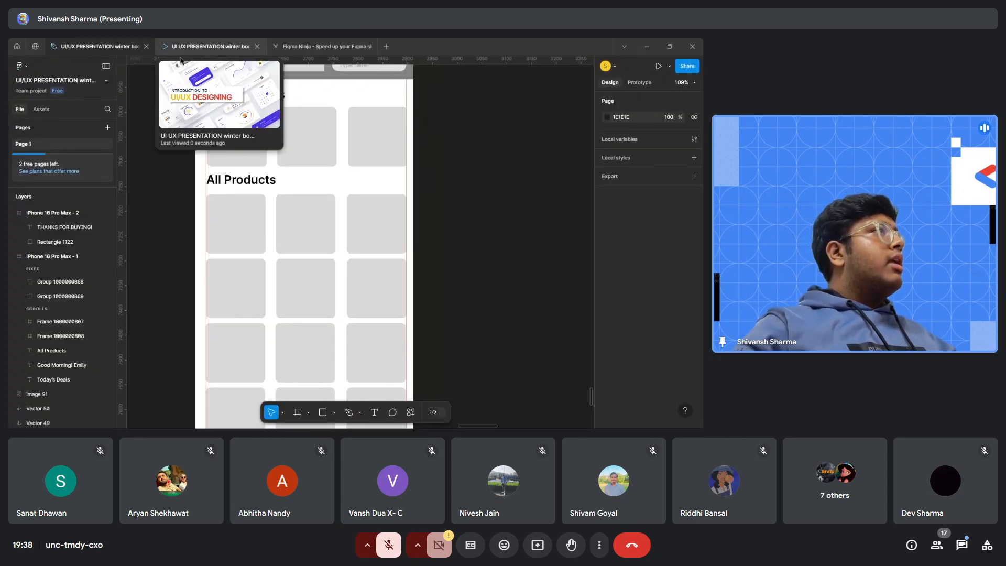